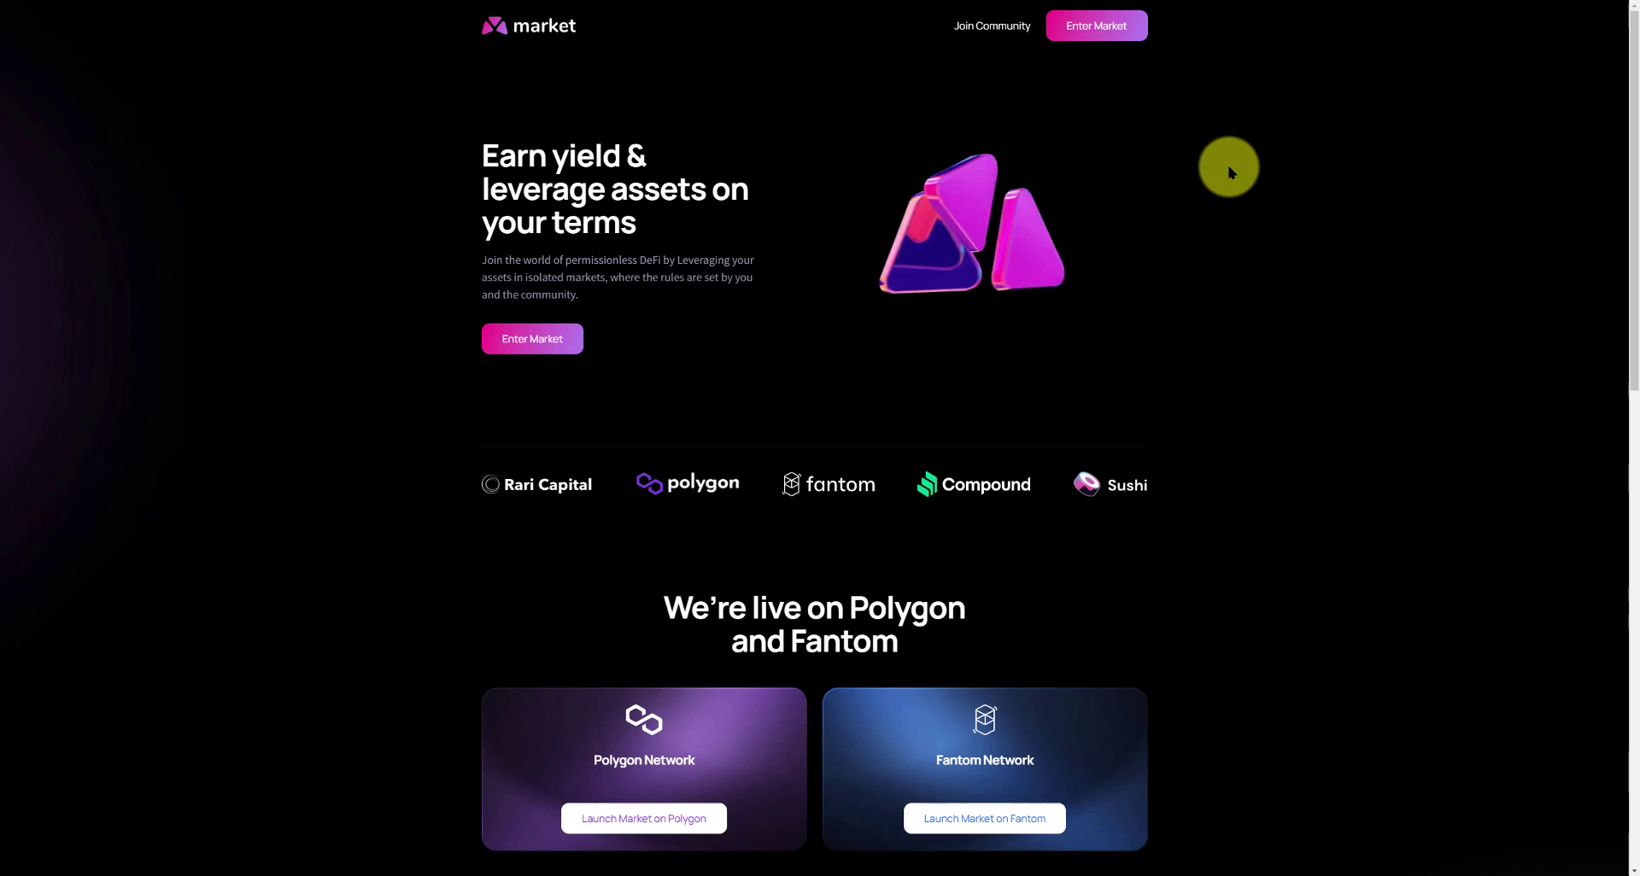
- Scroll down the landing page and launch Market on Fantom
scroll(1226, 166, down, 3)
scroll(1227, 166, down, 3)
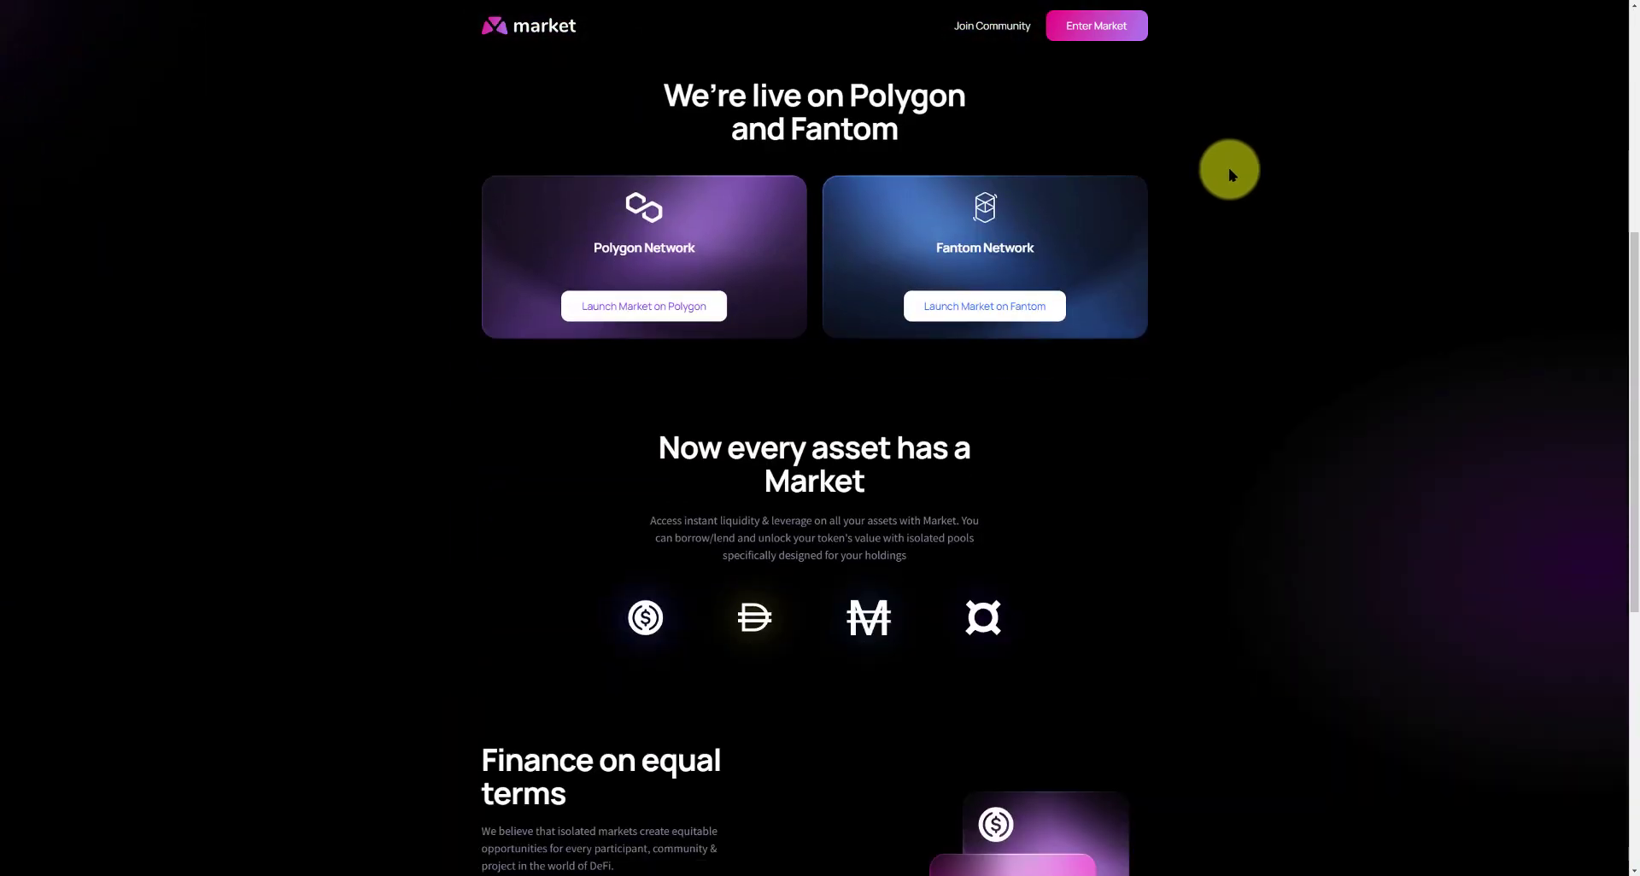
click(983, 312)
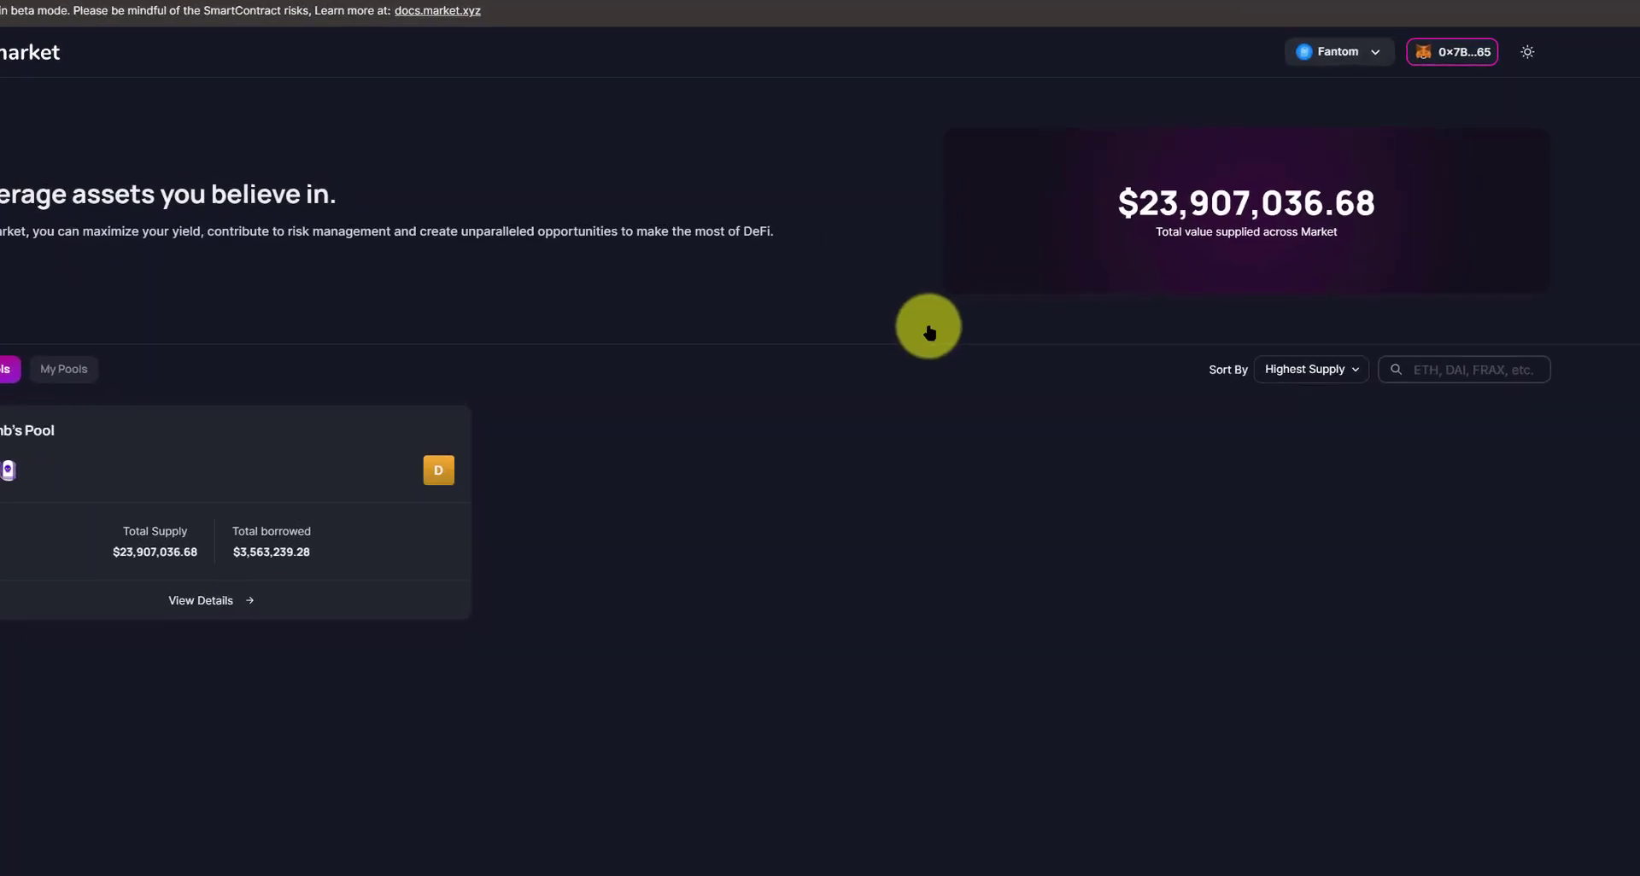
click(1471, 54)
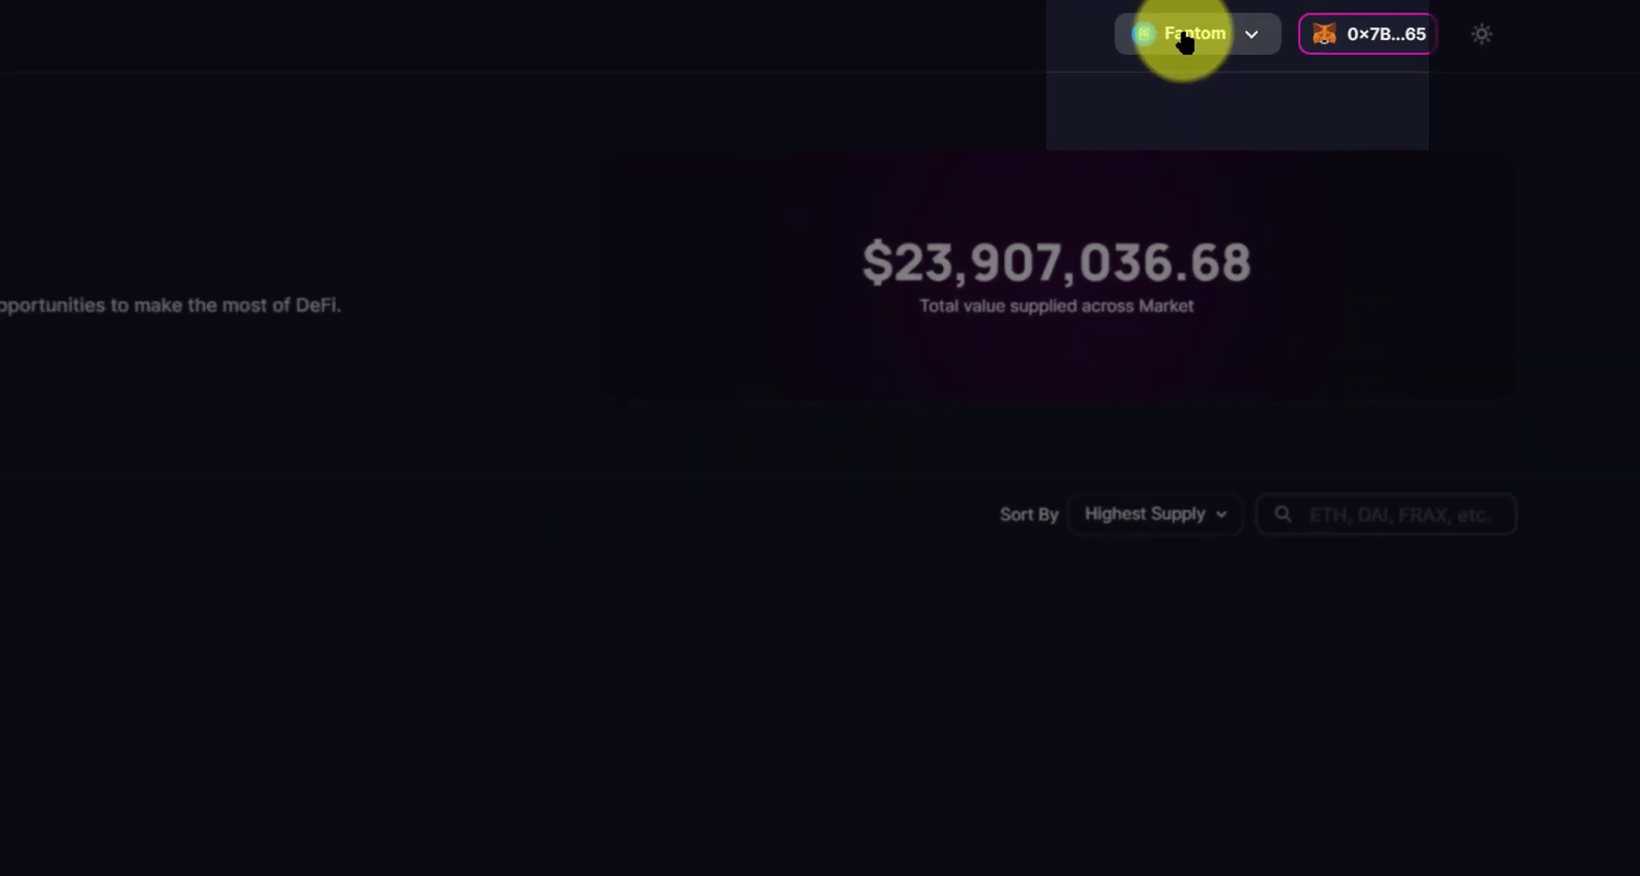
click(670, 536)
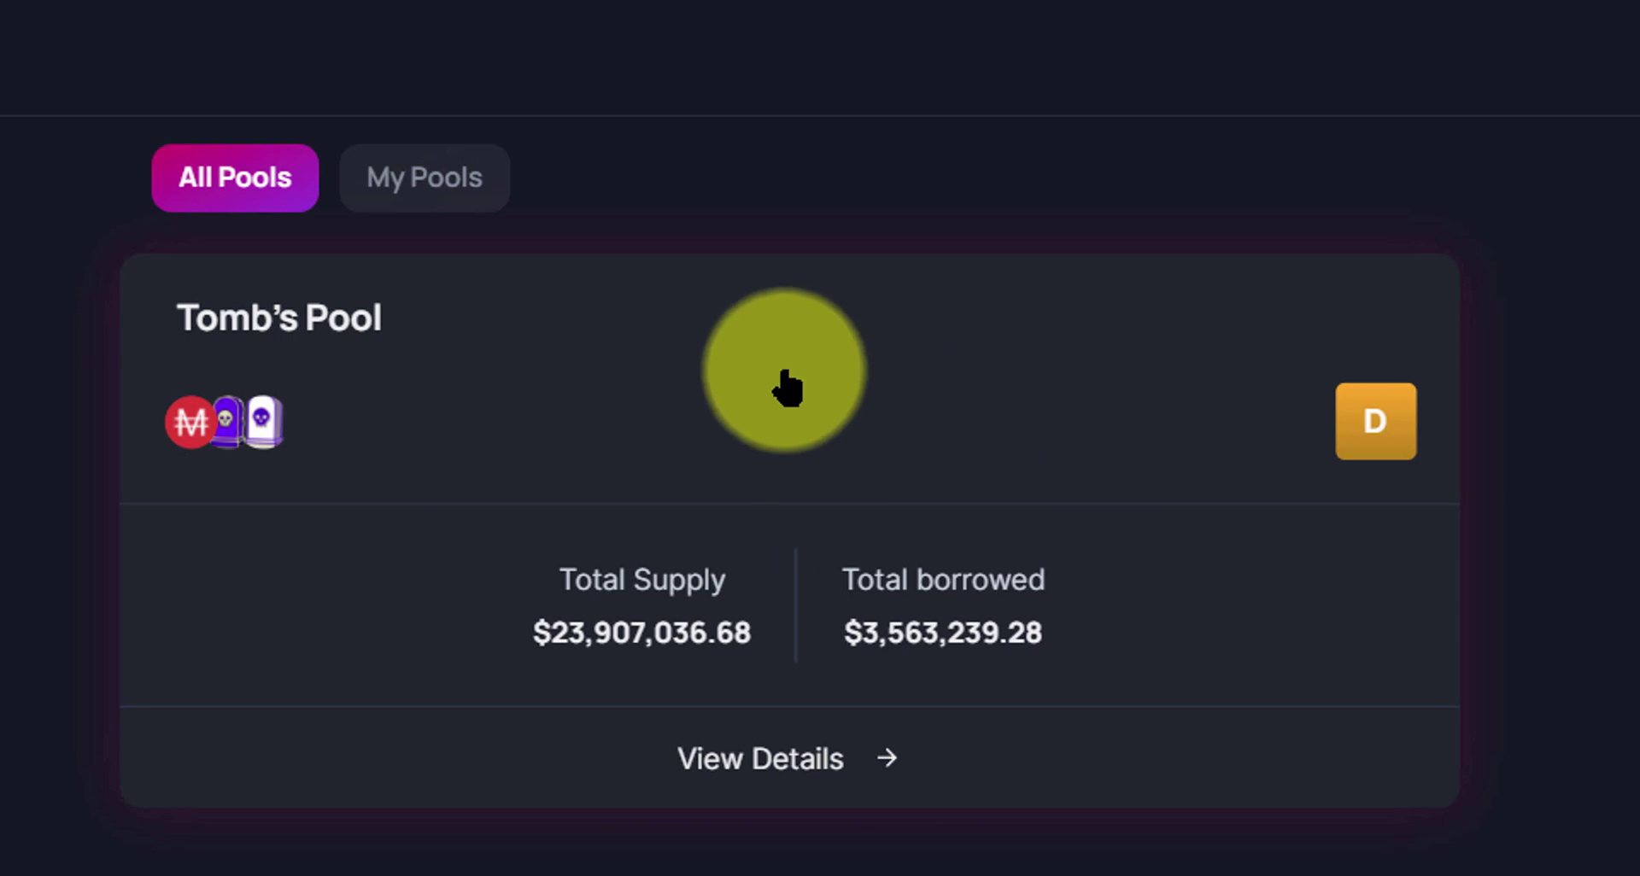
- Open Tomb's Pool and check the TOMB stats dropdown without changing the selected asset
click(849, 387)
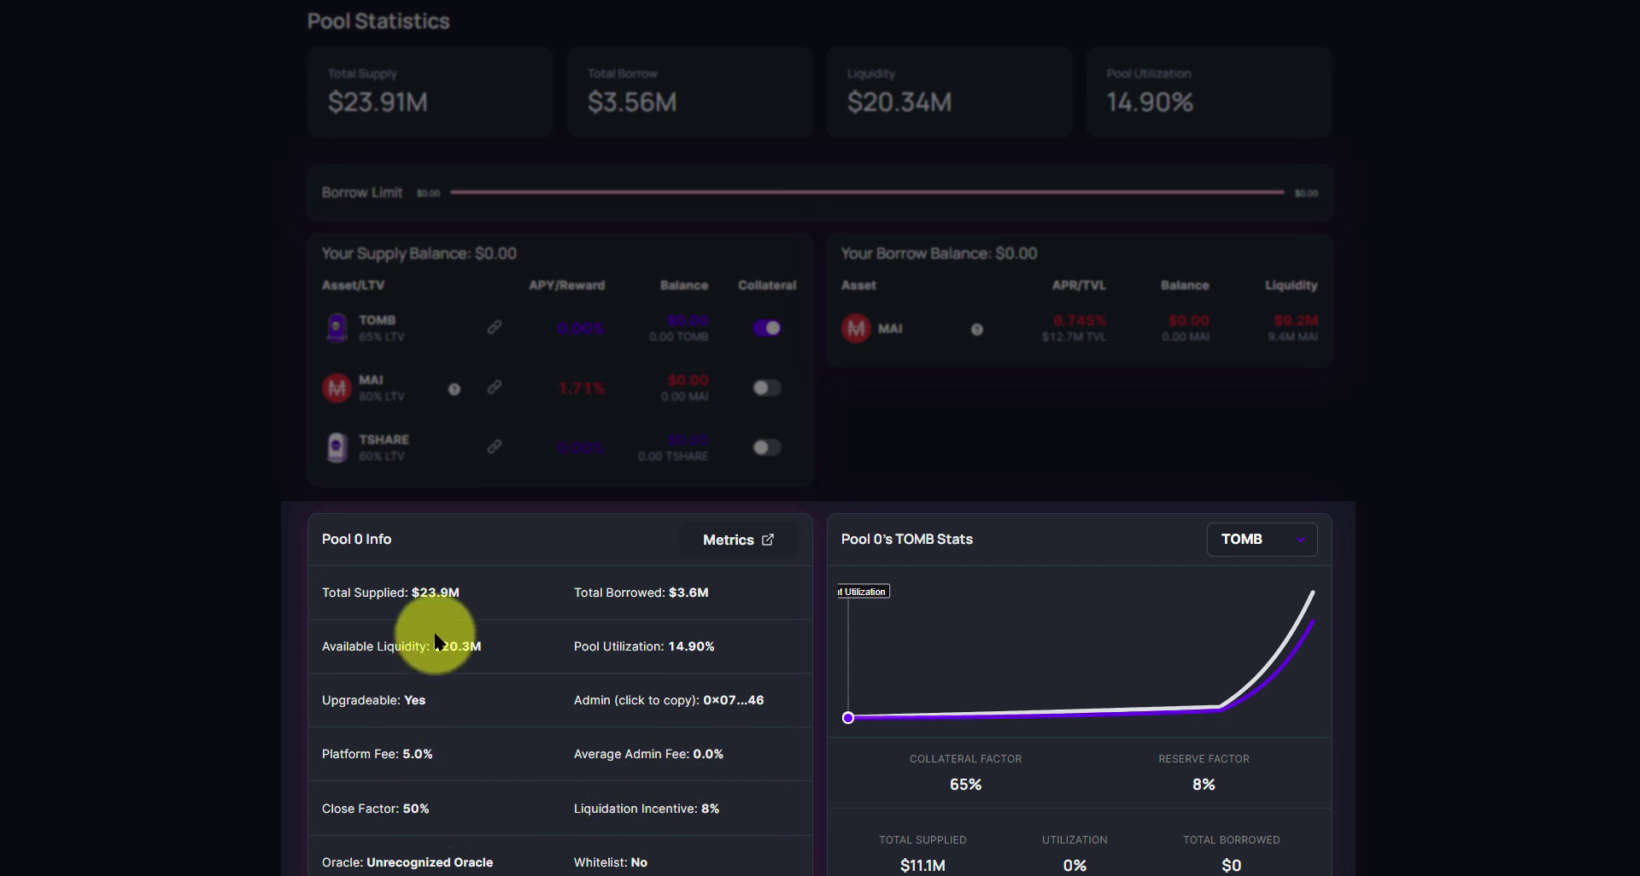
click(1291, 544)
click(1498, 419)
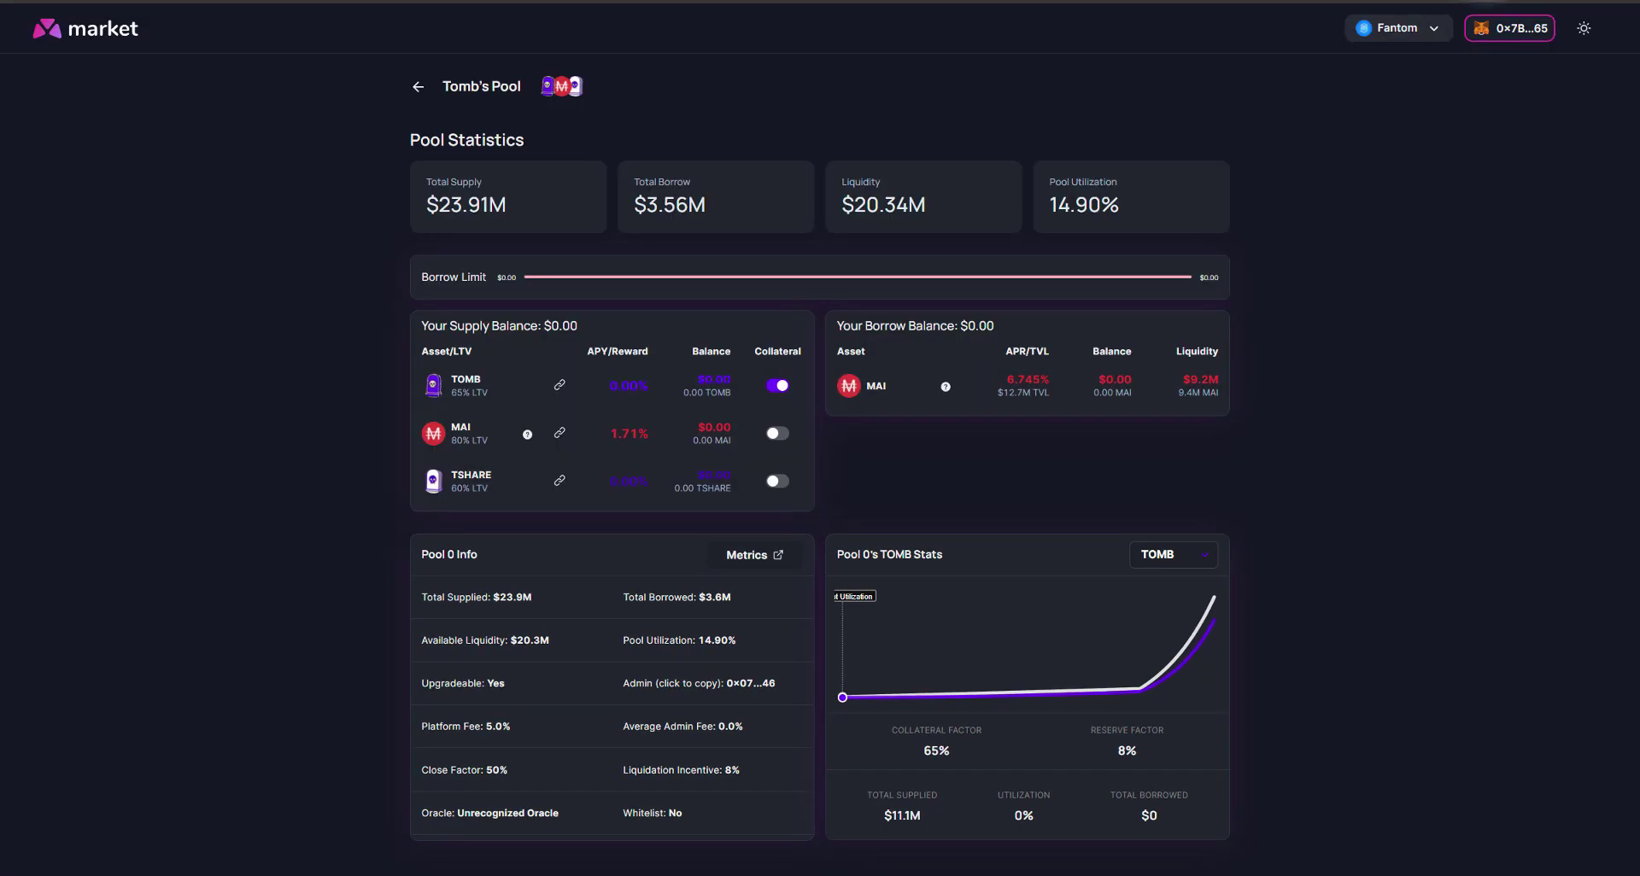
click(1486, 1)
scroll(1369, 300, down, 3)
scroll(1367, 295, down, 2)
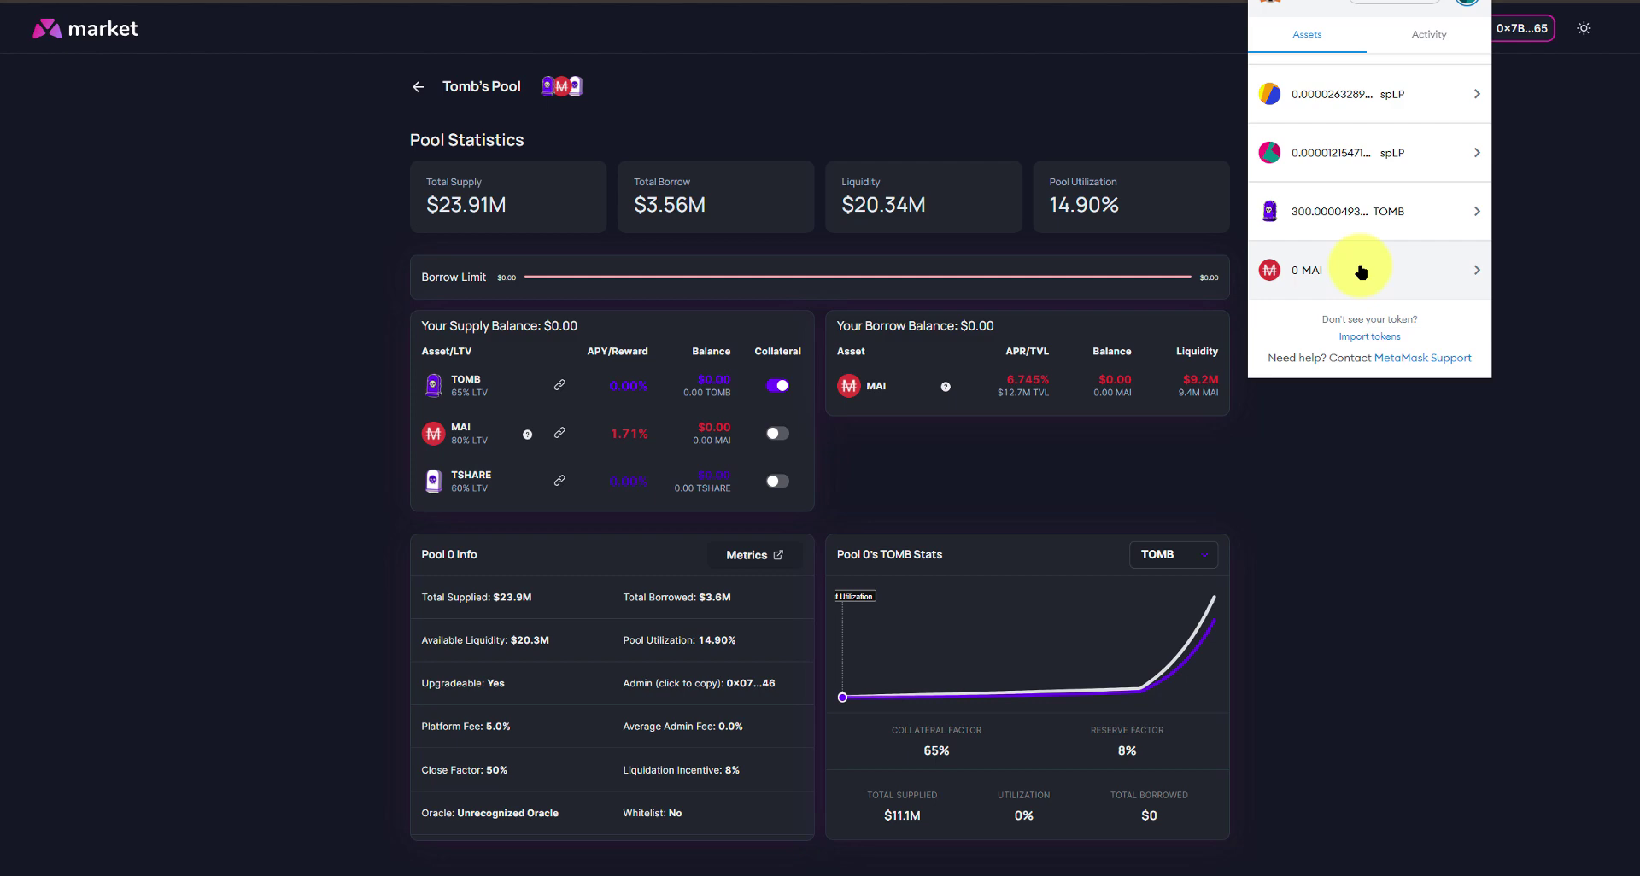
click(1302, 443)
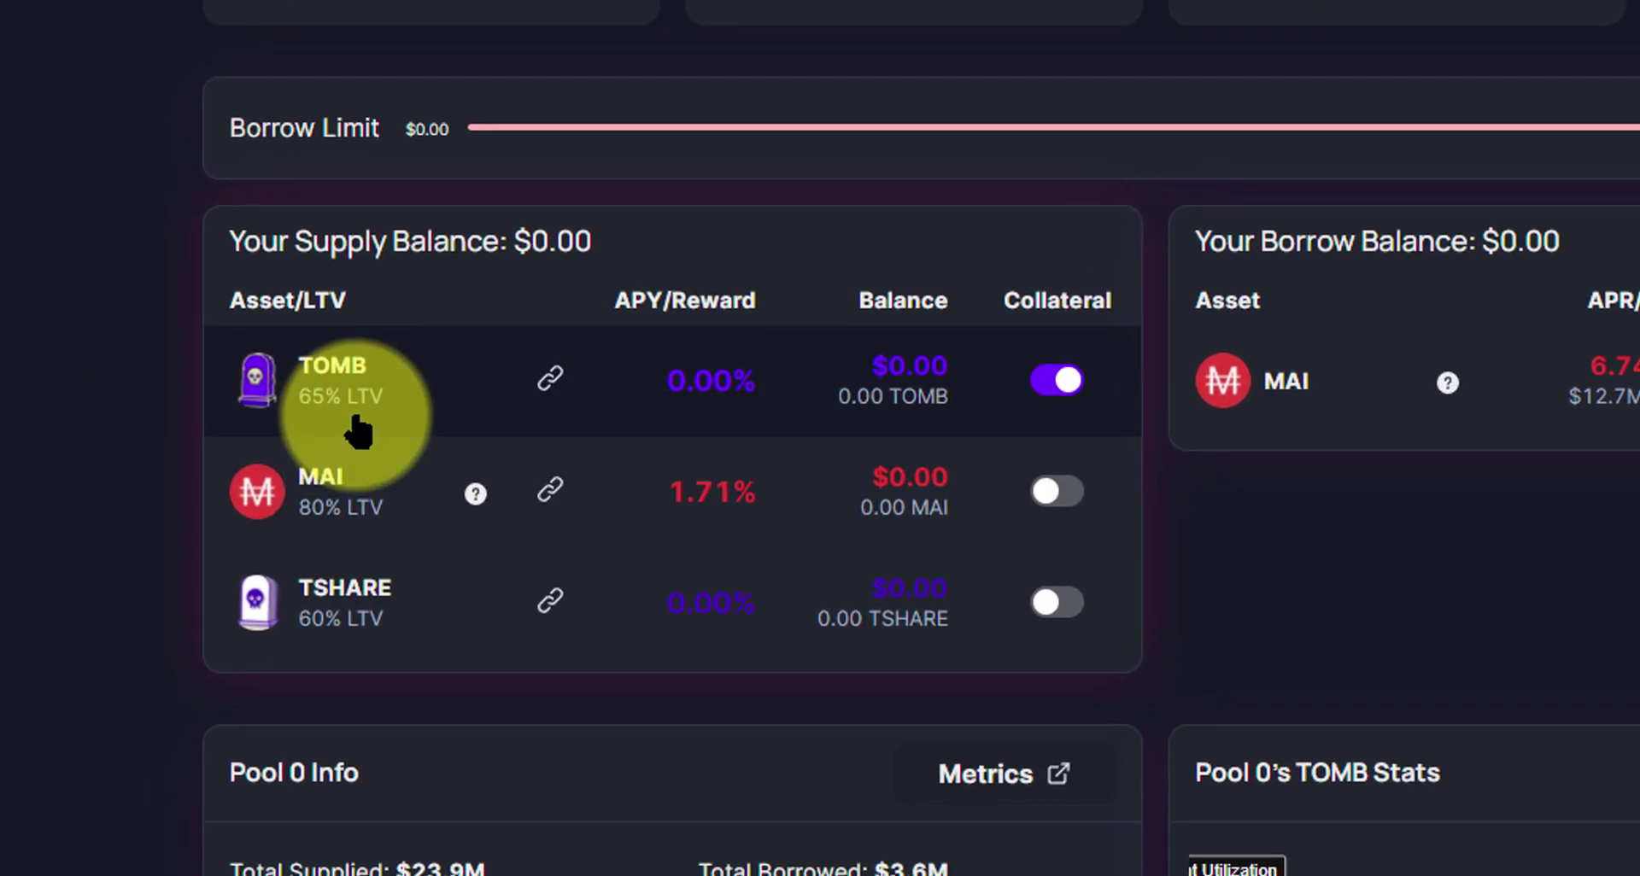
mouse_move(367, 408)
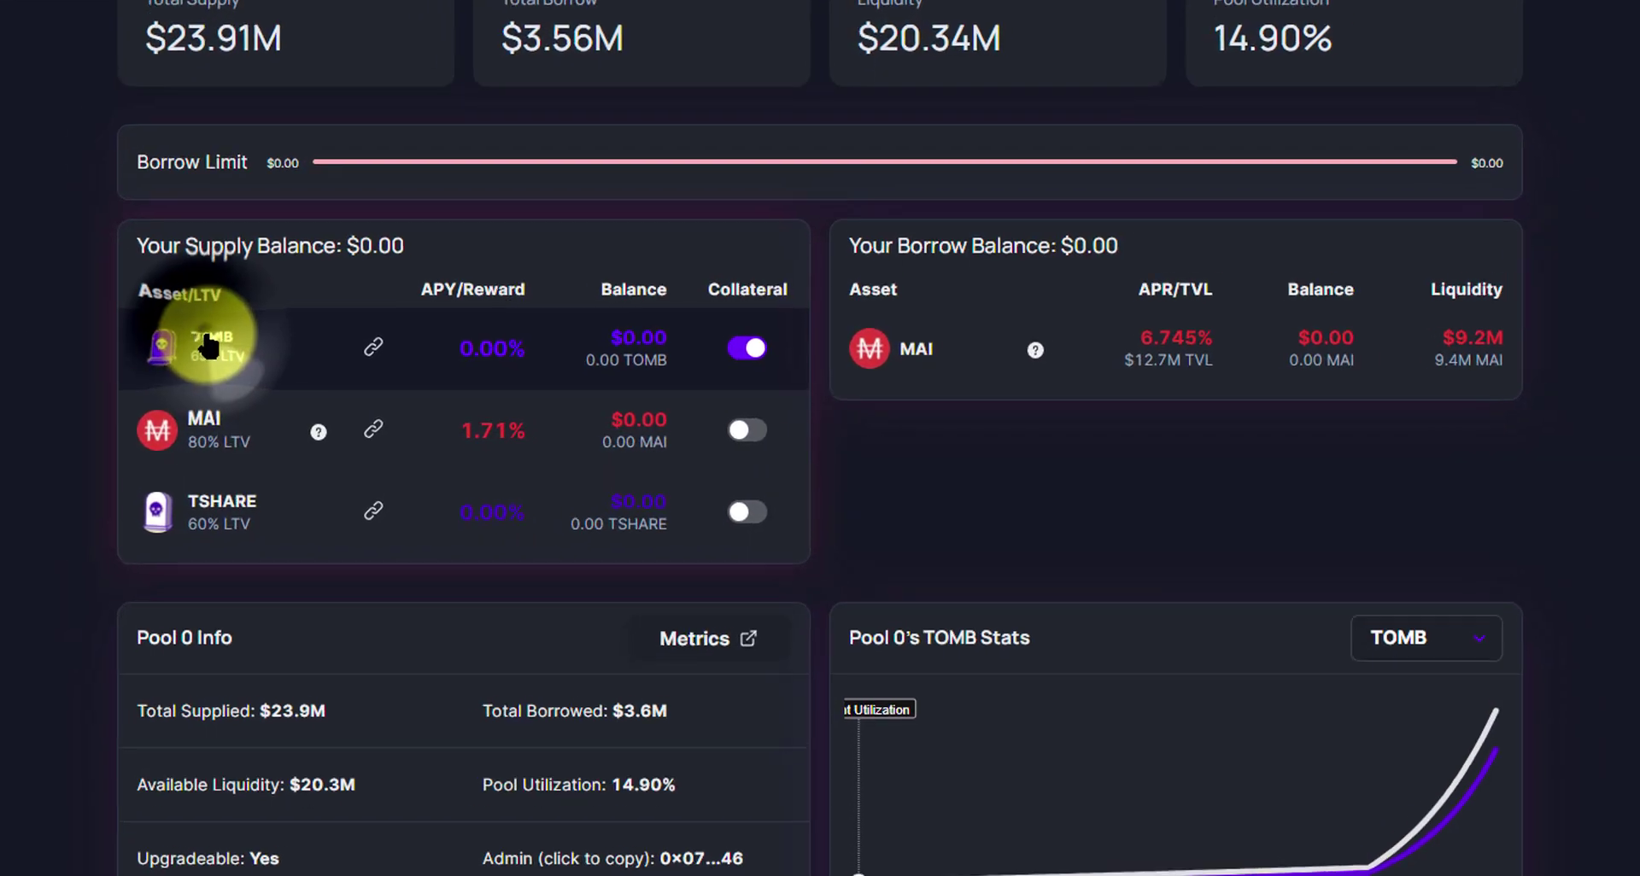
- Enter 300 in the TOMB supply dialog and confirm the supply
click(209, 344)
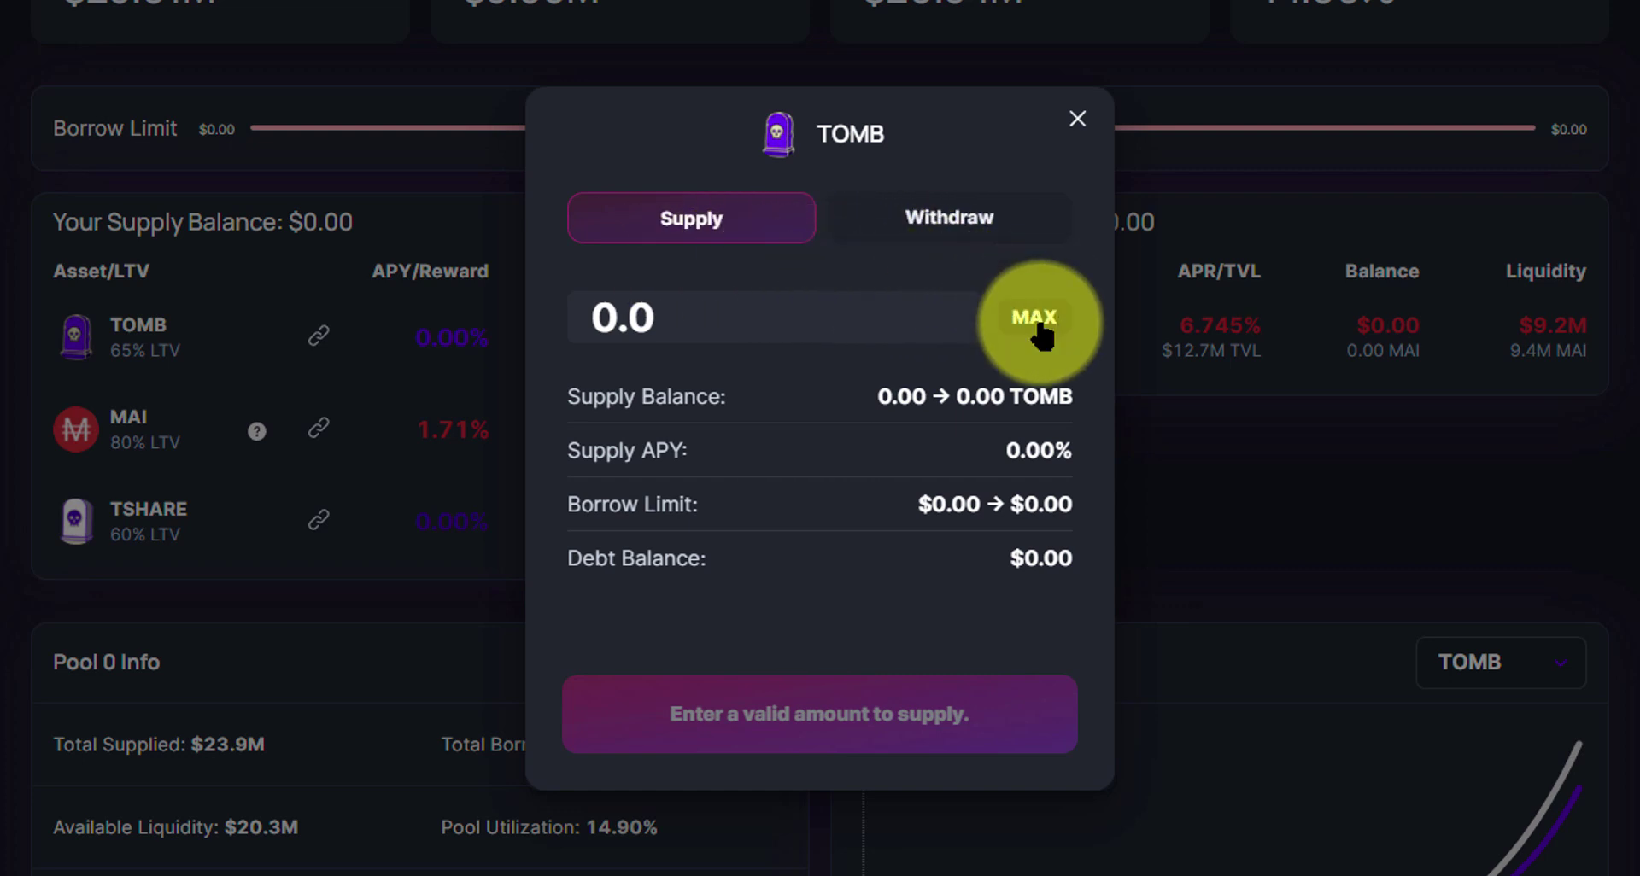
click(699, 323)
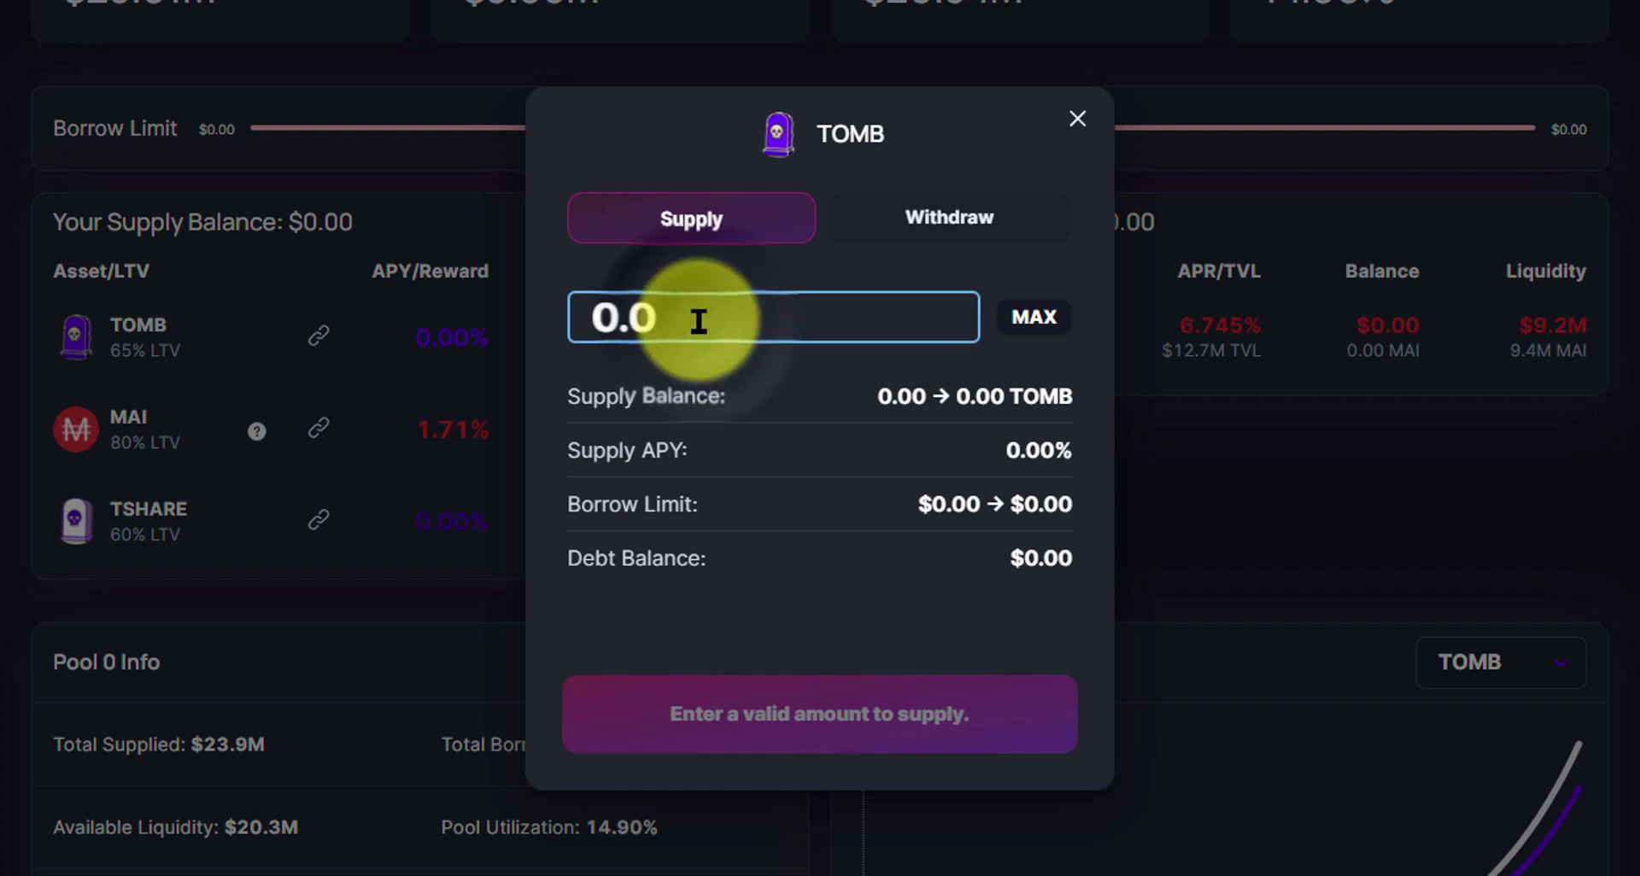
text(300)
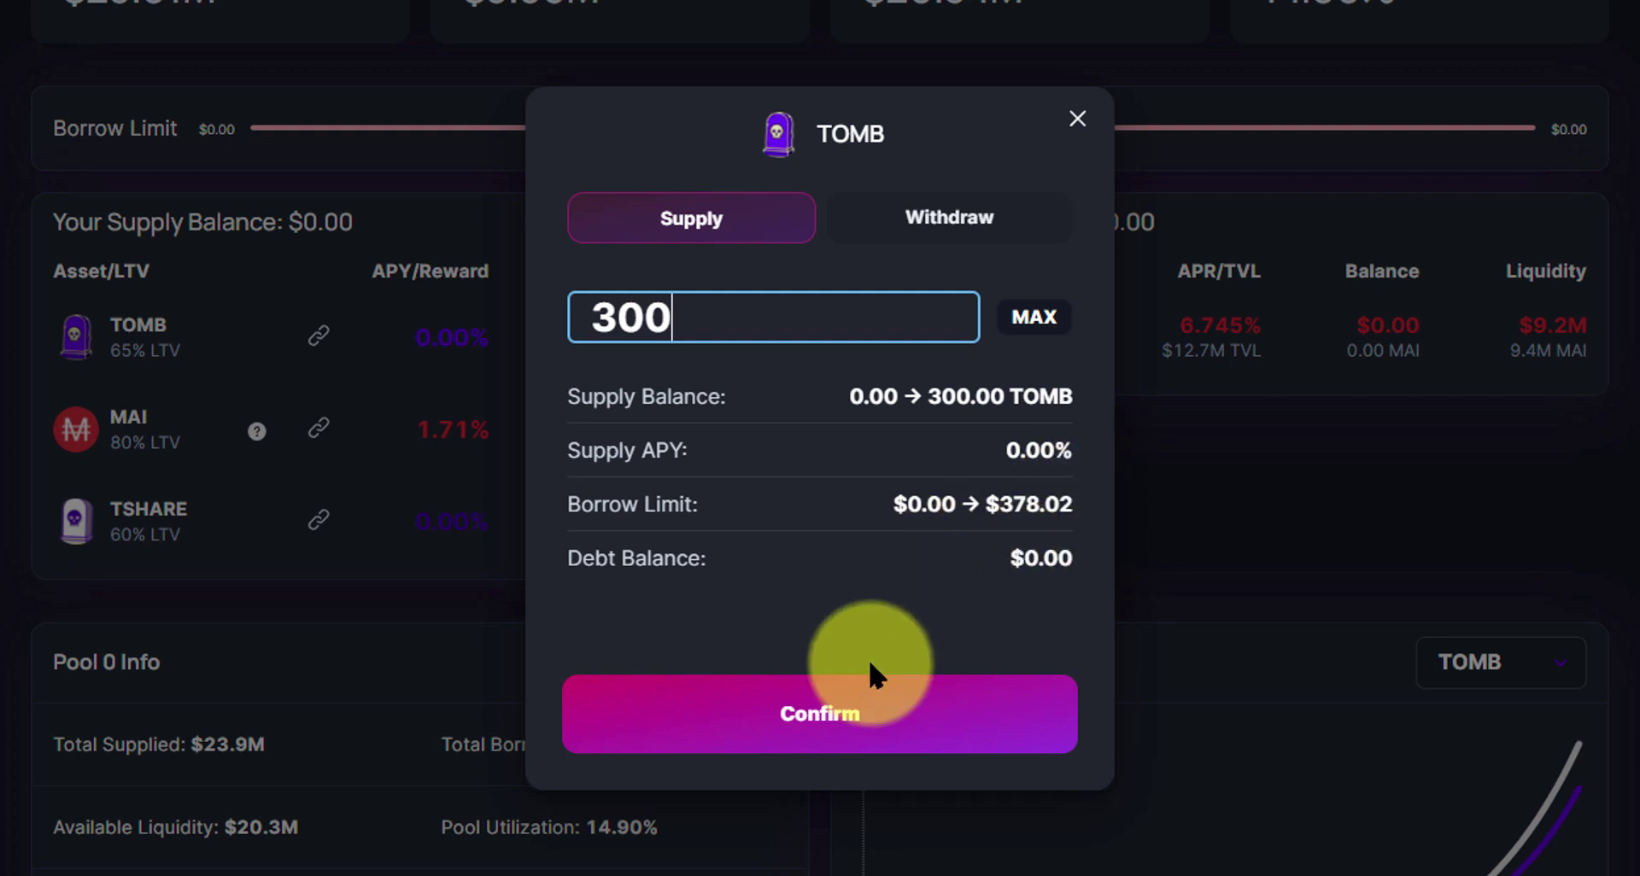
click(825, 716)
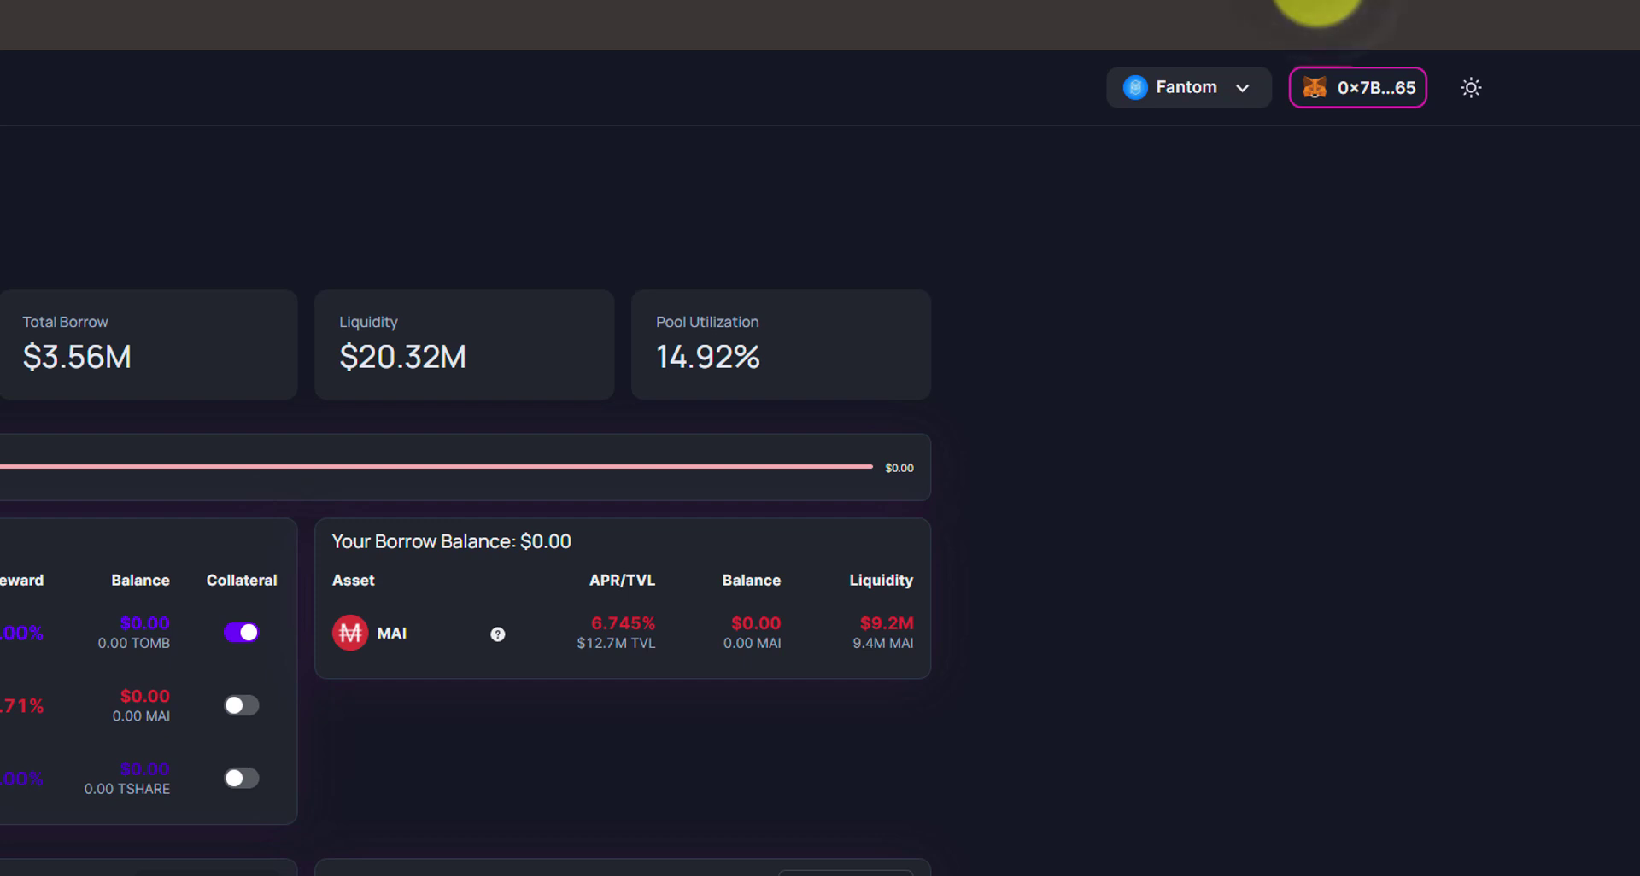
- Approve the pending MINT request for 300 TOMB in MetaMask
click(1317, 5)
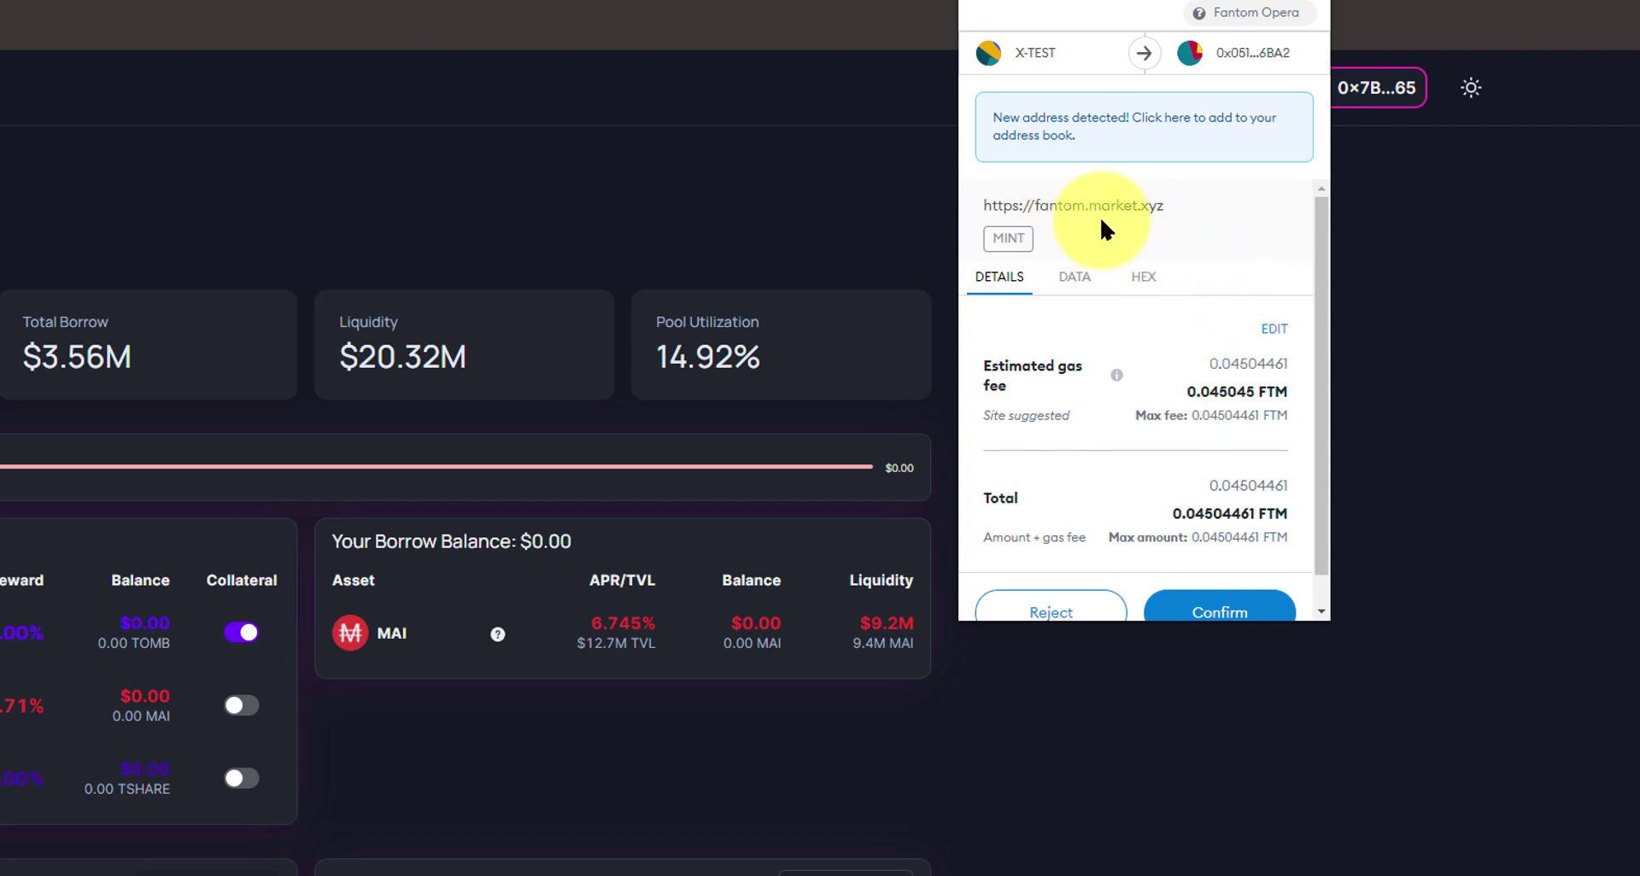
scroll(1196, 330, down, 2)
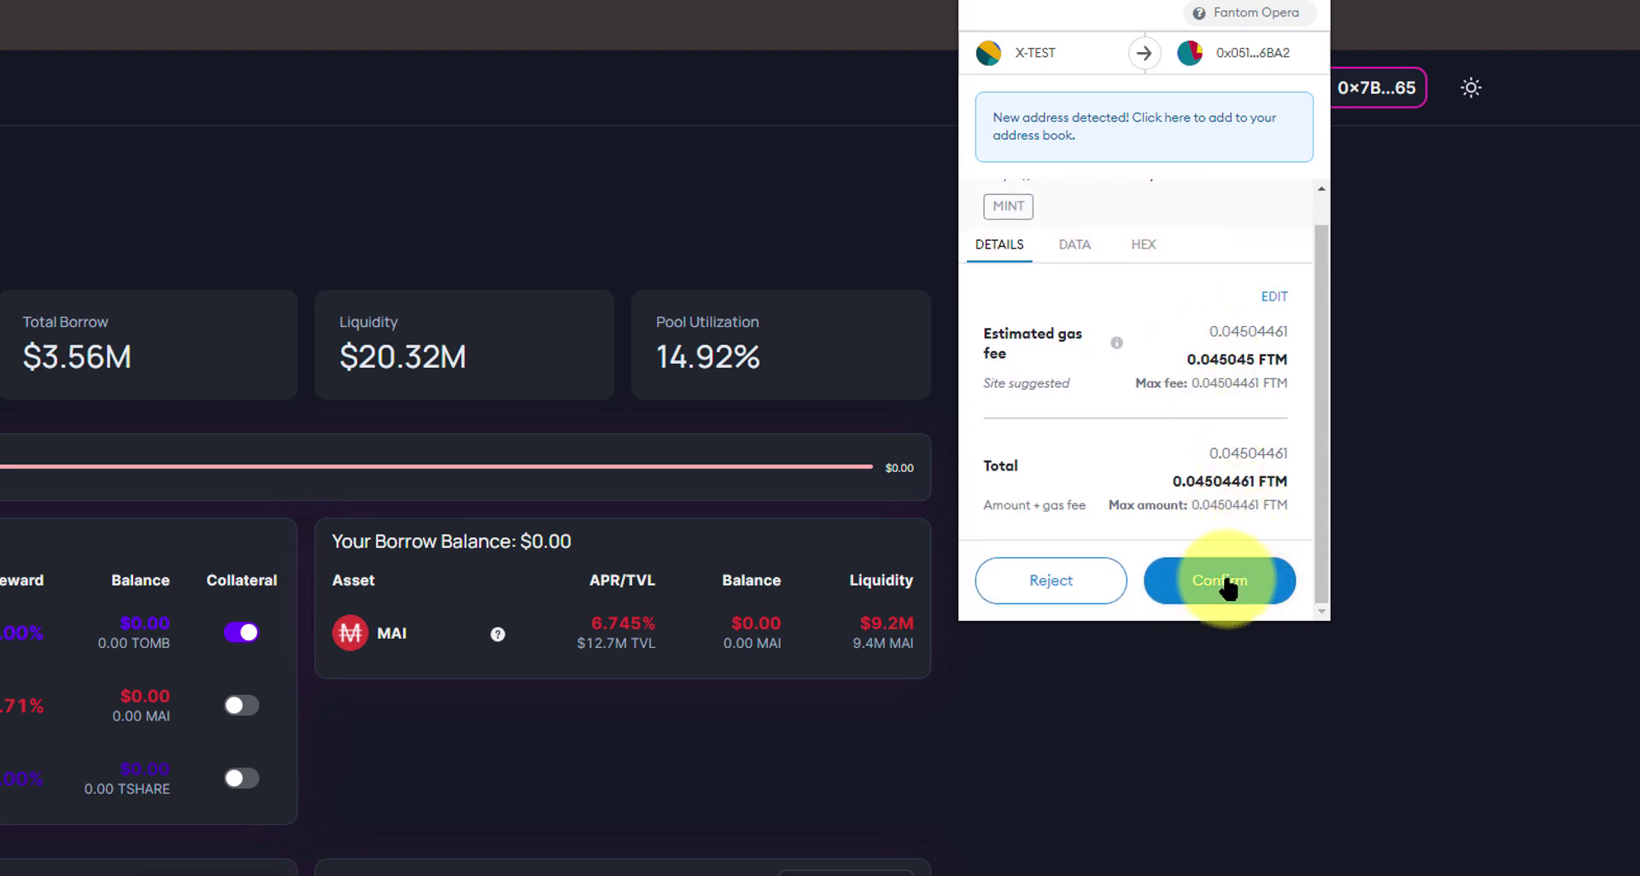
click(1228, 588)
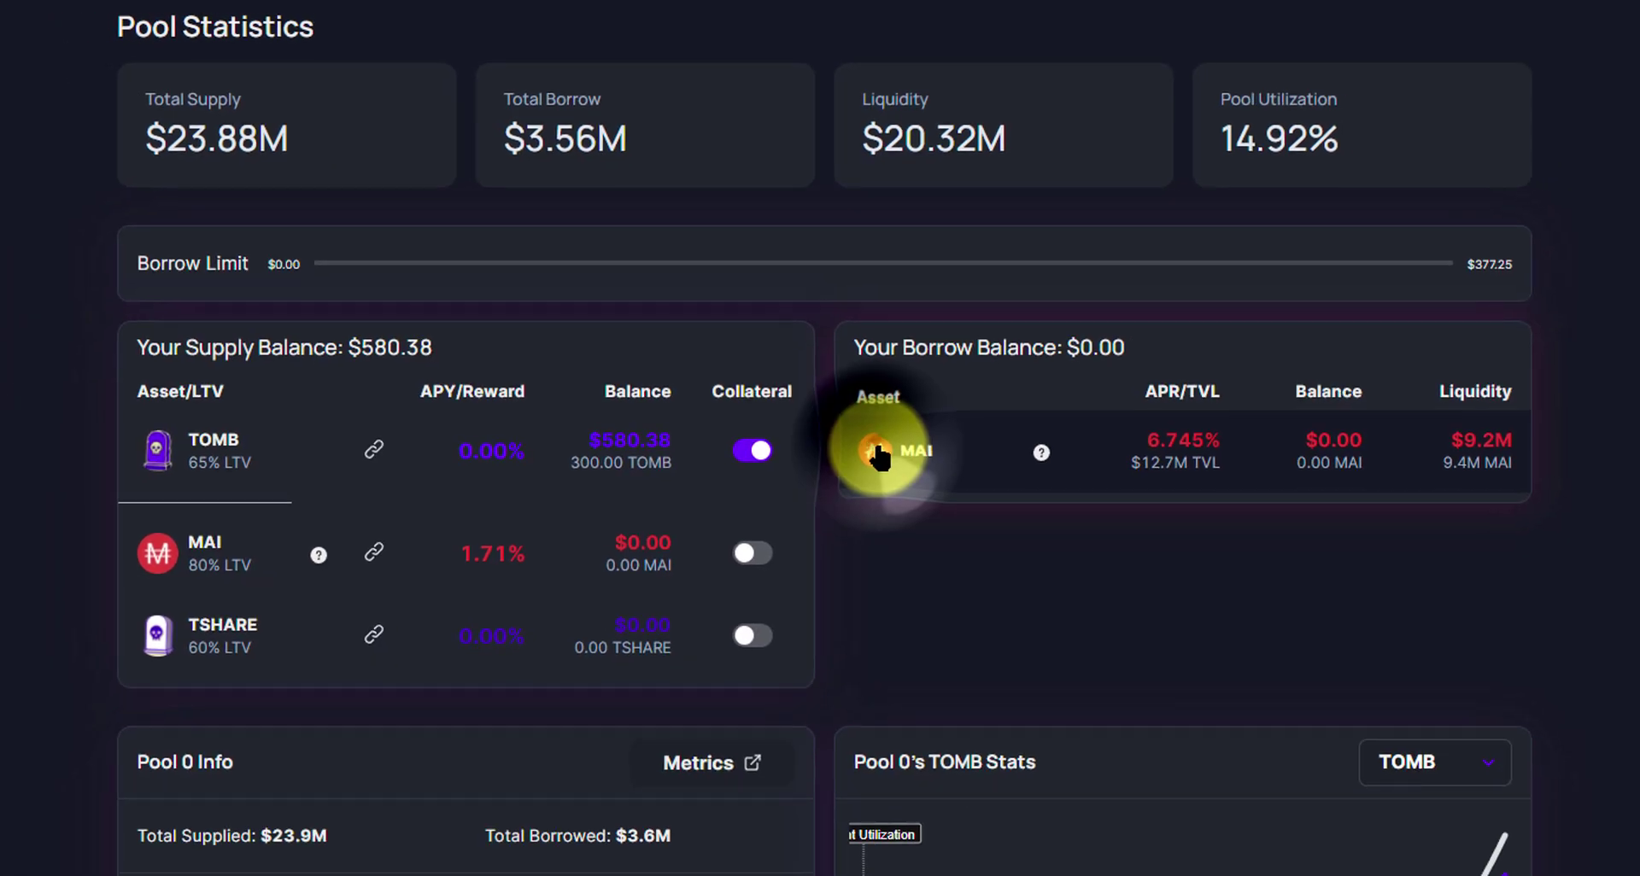
- Enter 220 in the MAI borrow dialog and confirm the borrow
click(878, 452)
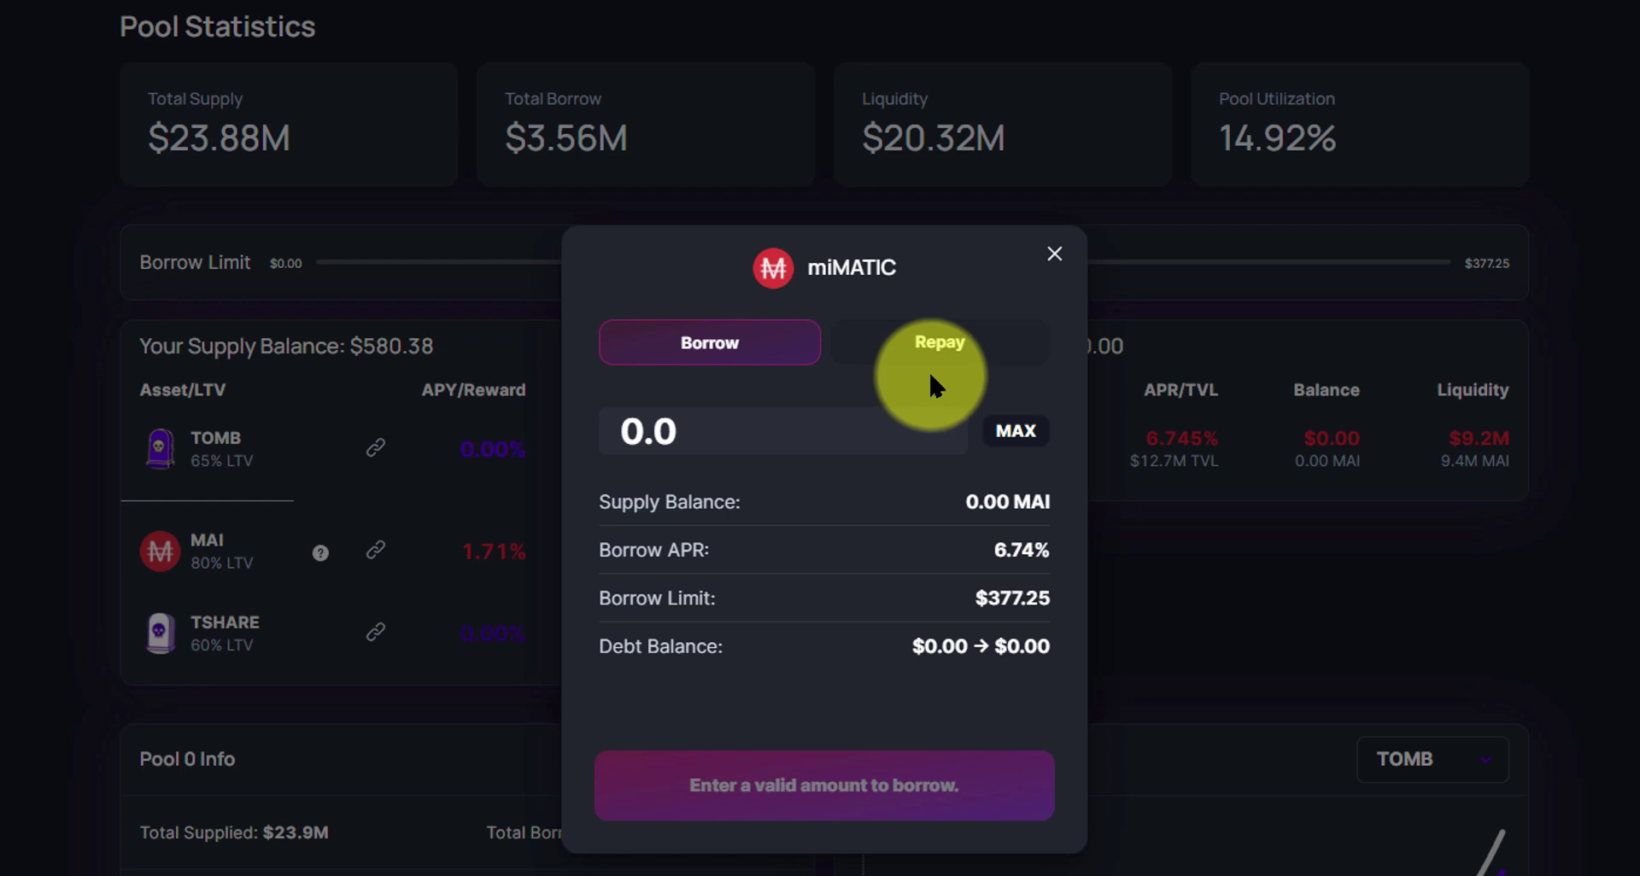
click(714, 439)
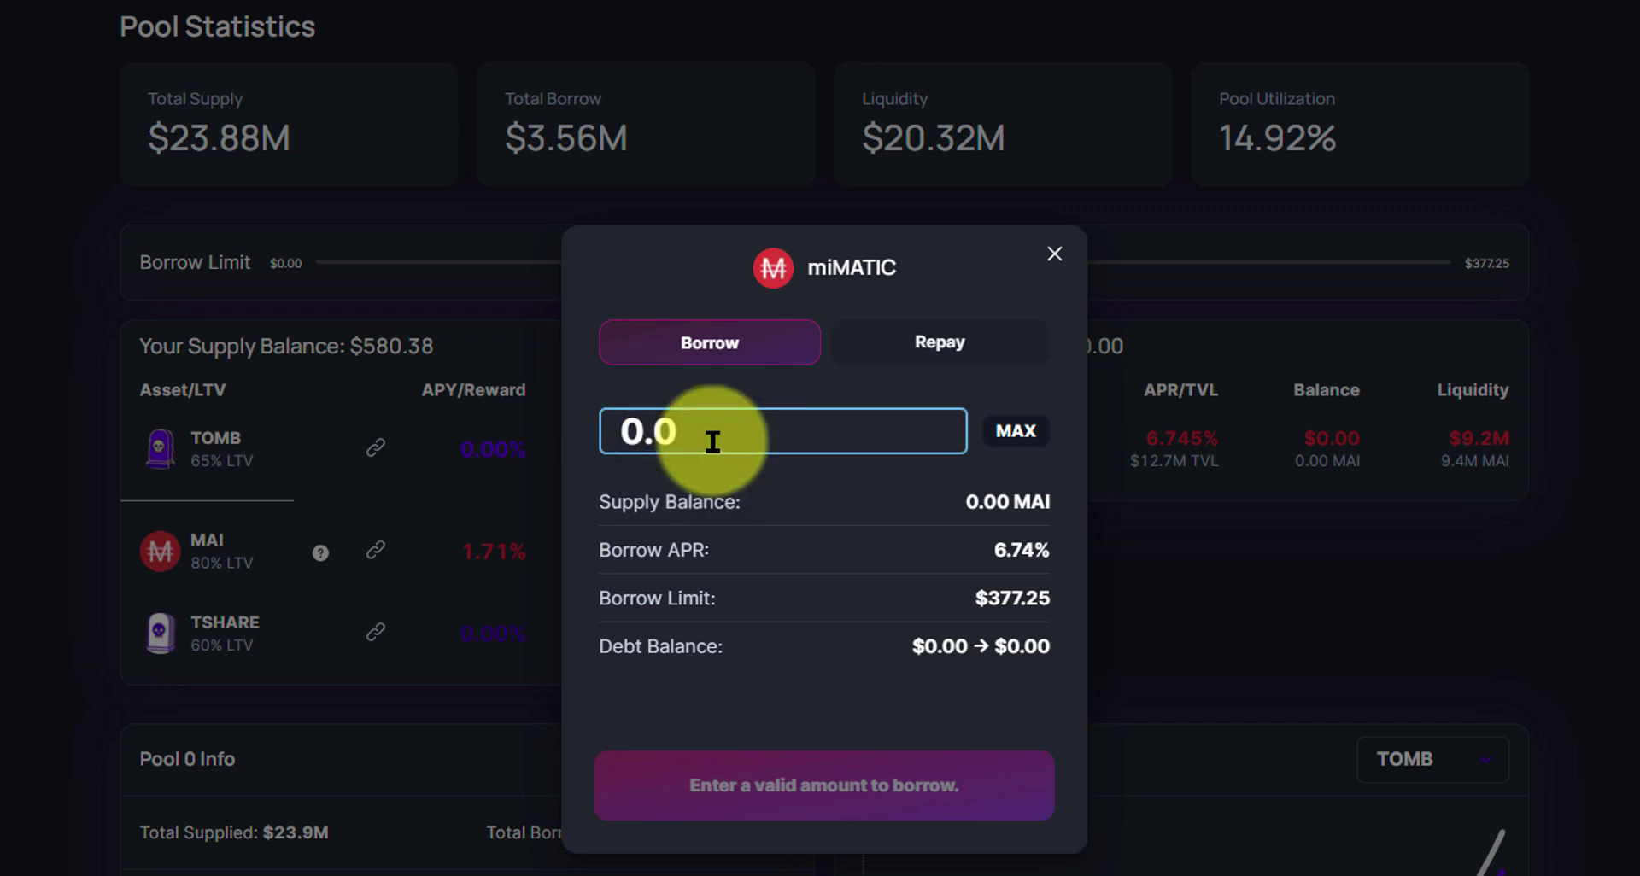
text(220)
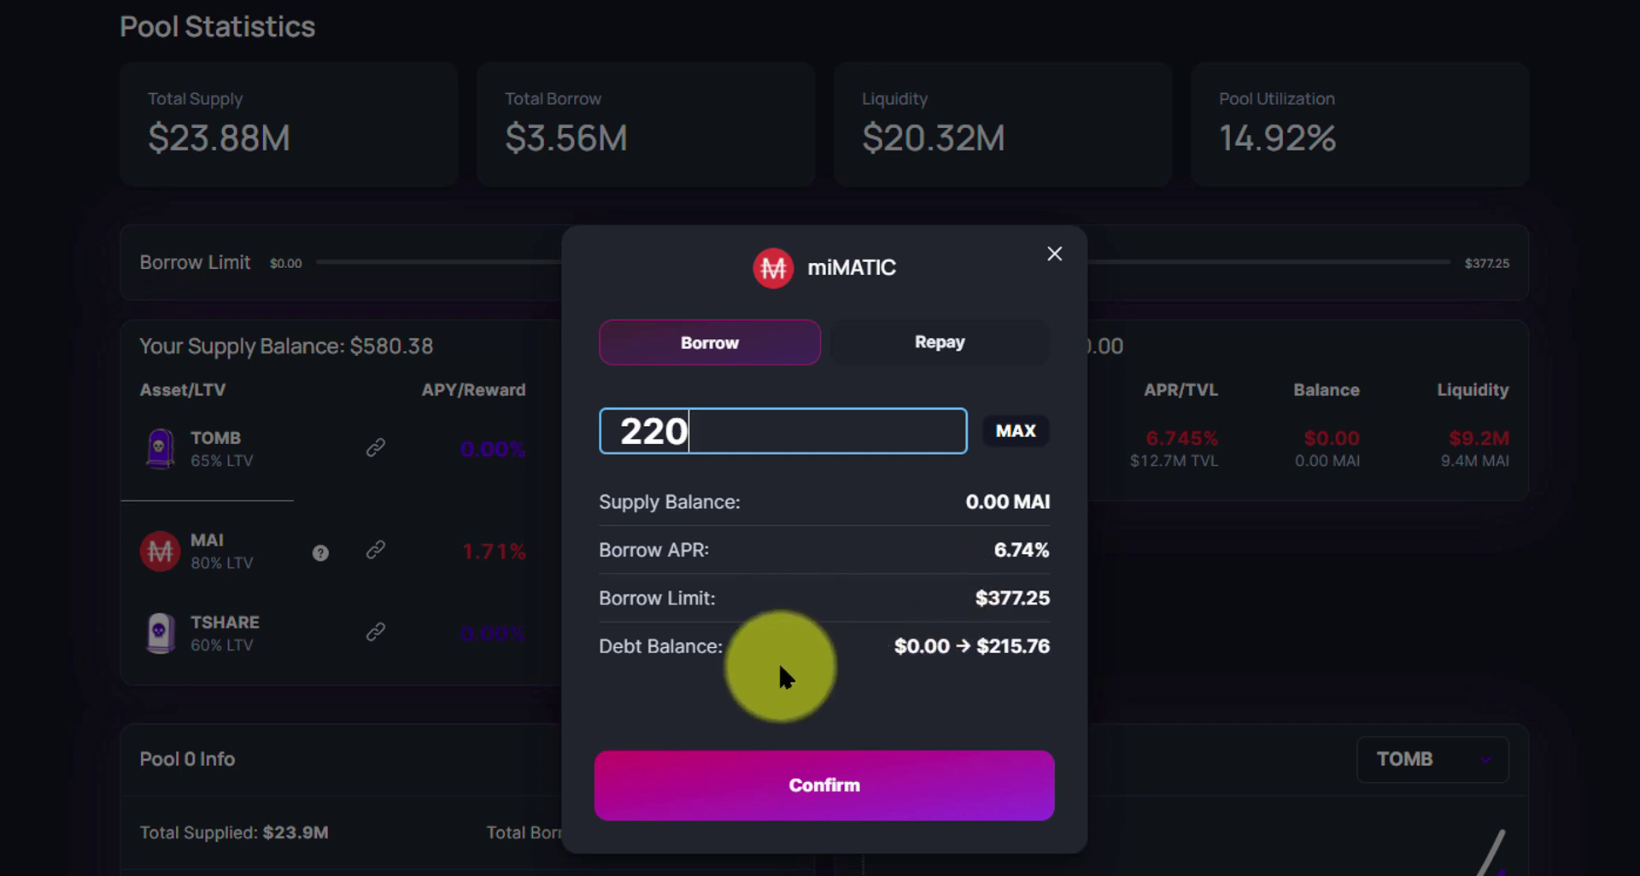
click(878, 777)
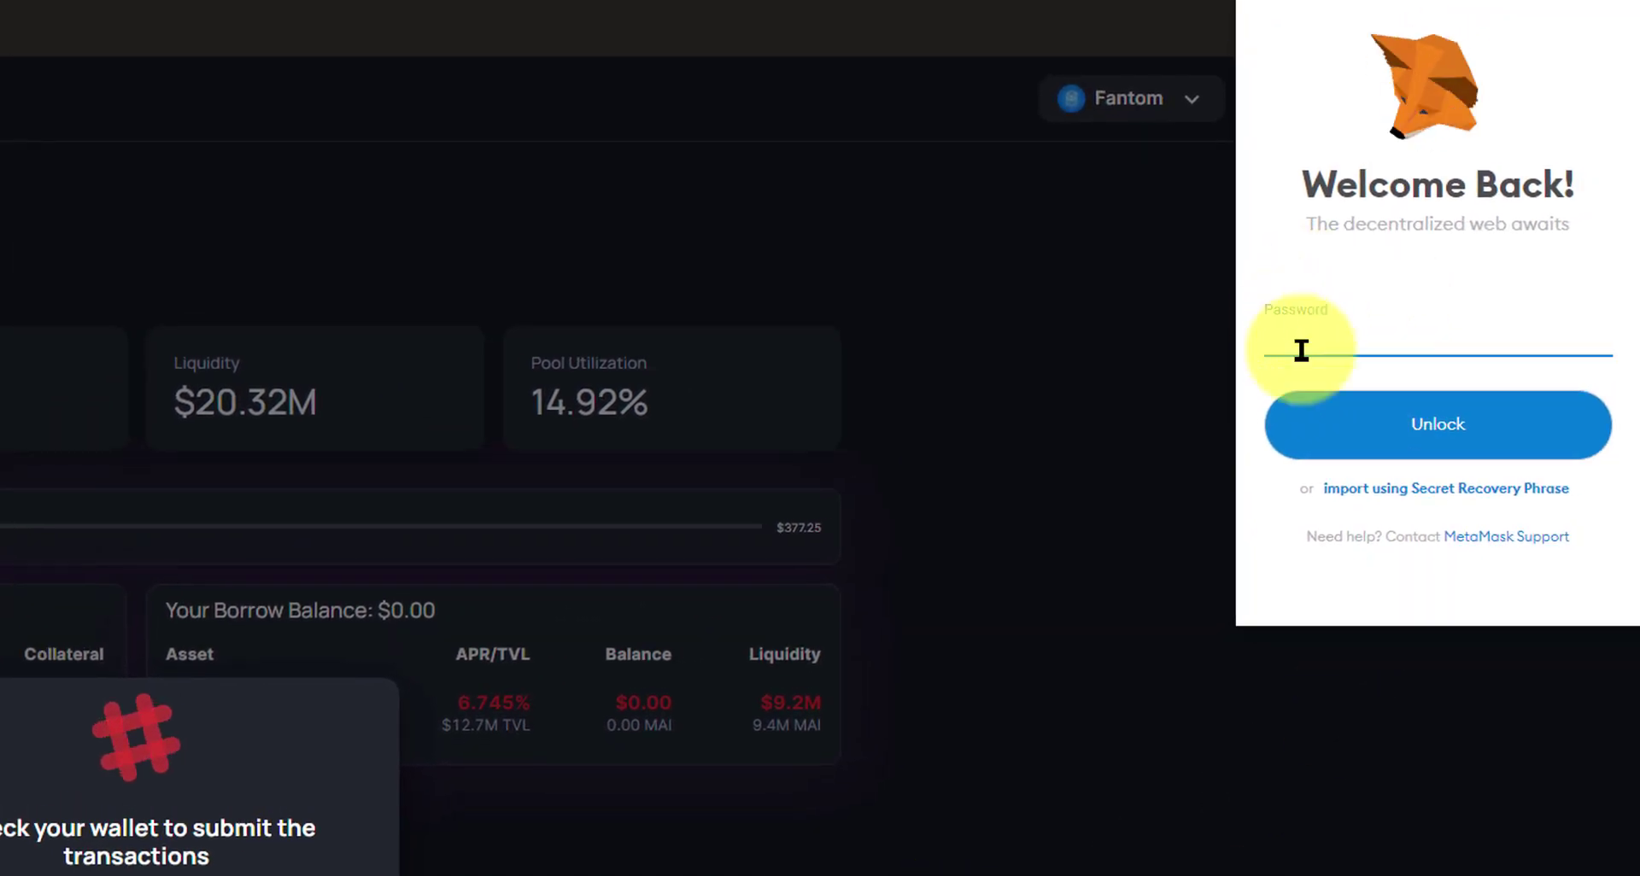
- Unlock MetaMask and confirm the BORROW request for 220 MAI
click(1163, 277)
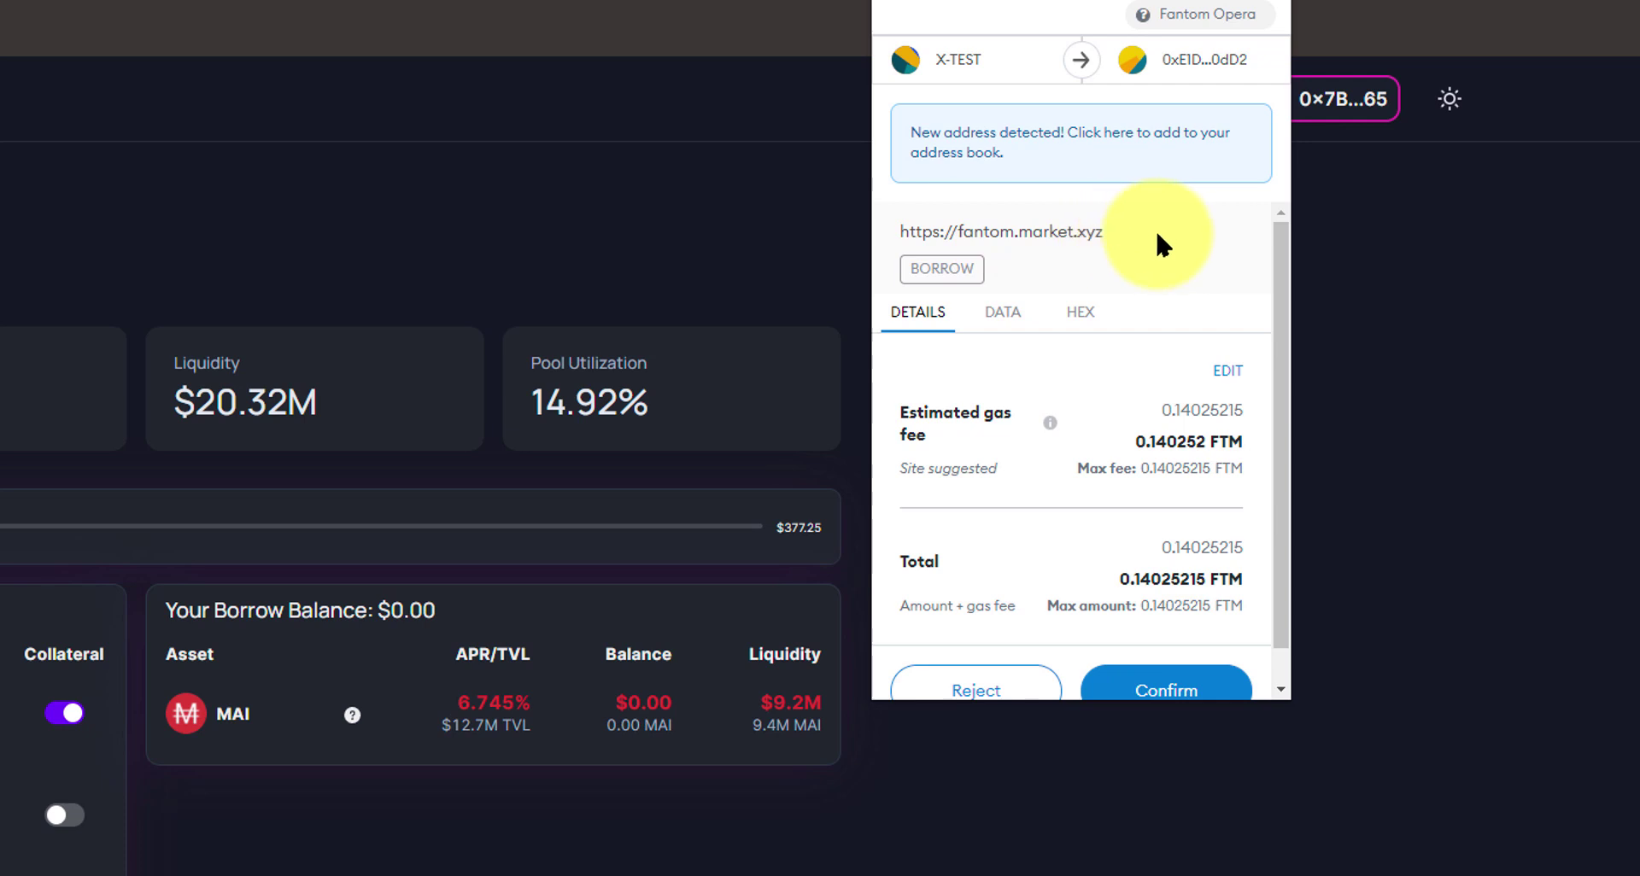
scroll(1171, 272, down, 1)
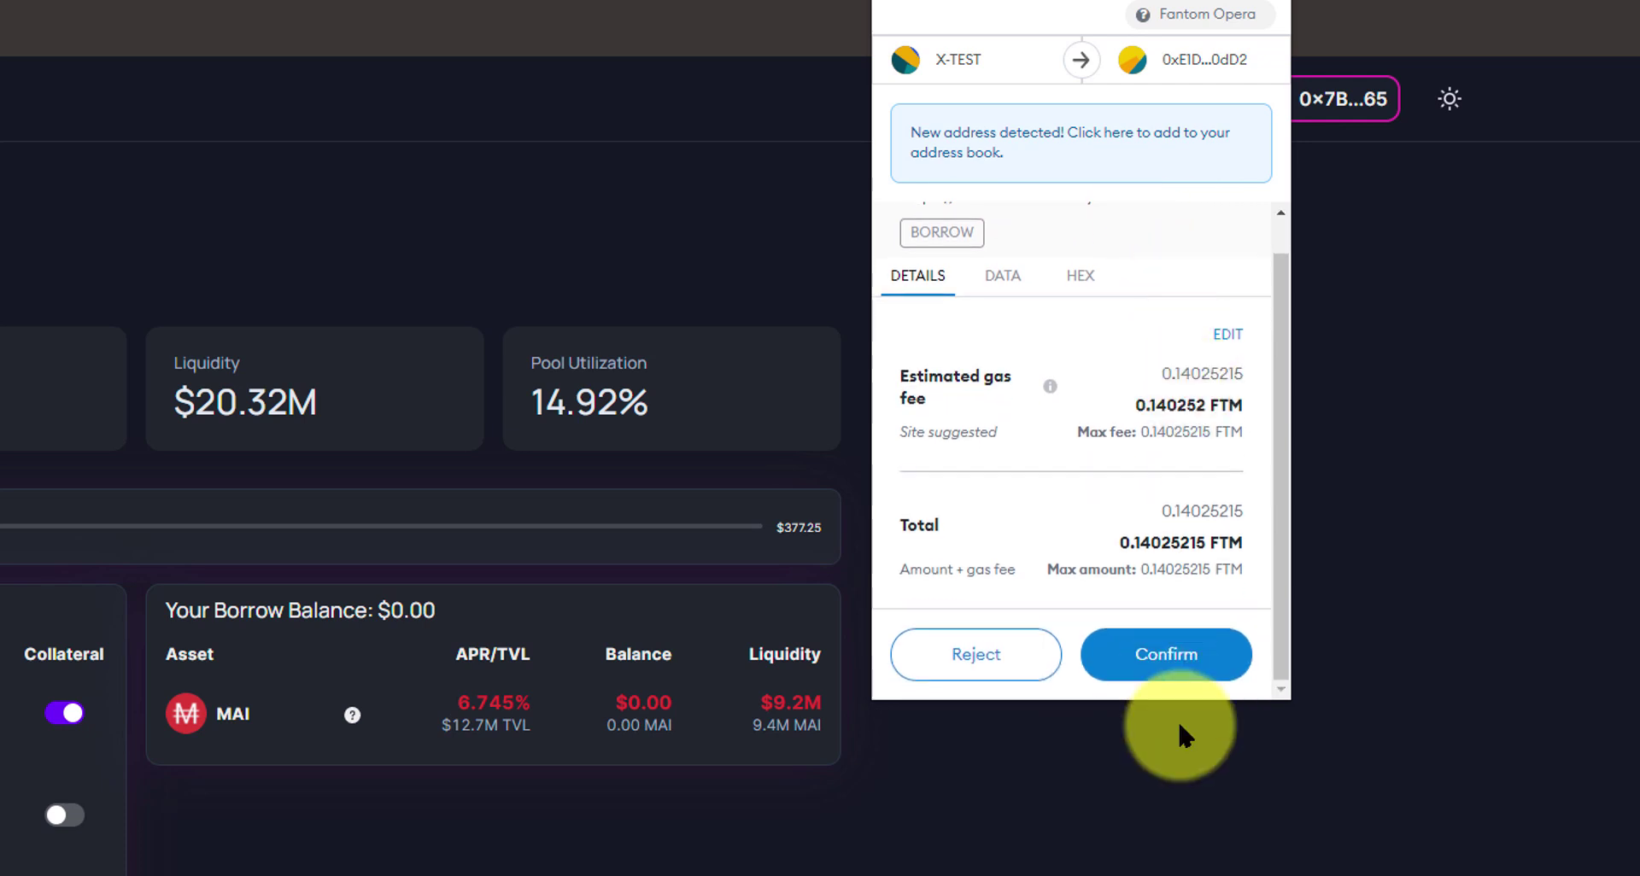
click(1172, 658)
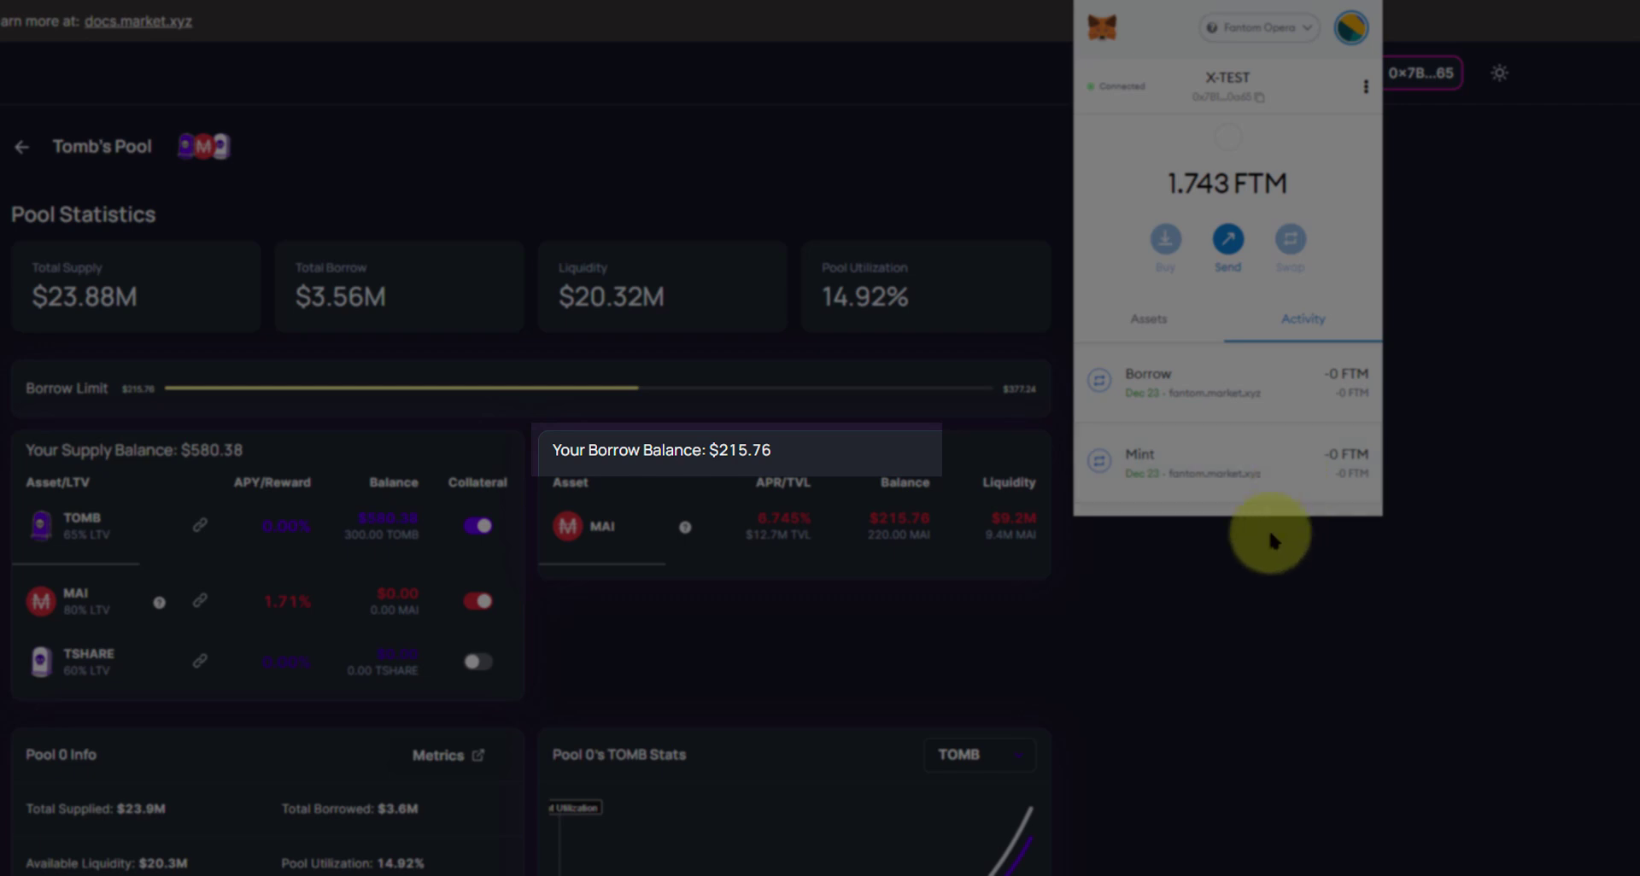
- Verify the 220 MAI balance in MetaMask's Assets list, then close the wallet
click(1234, 563)
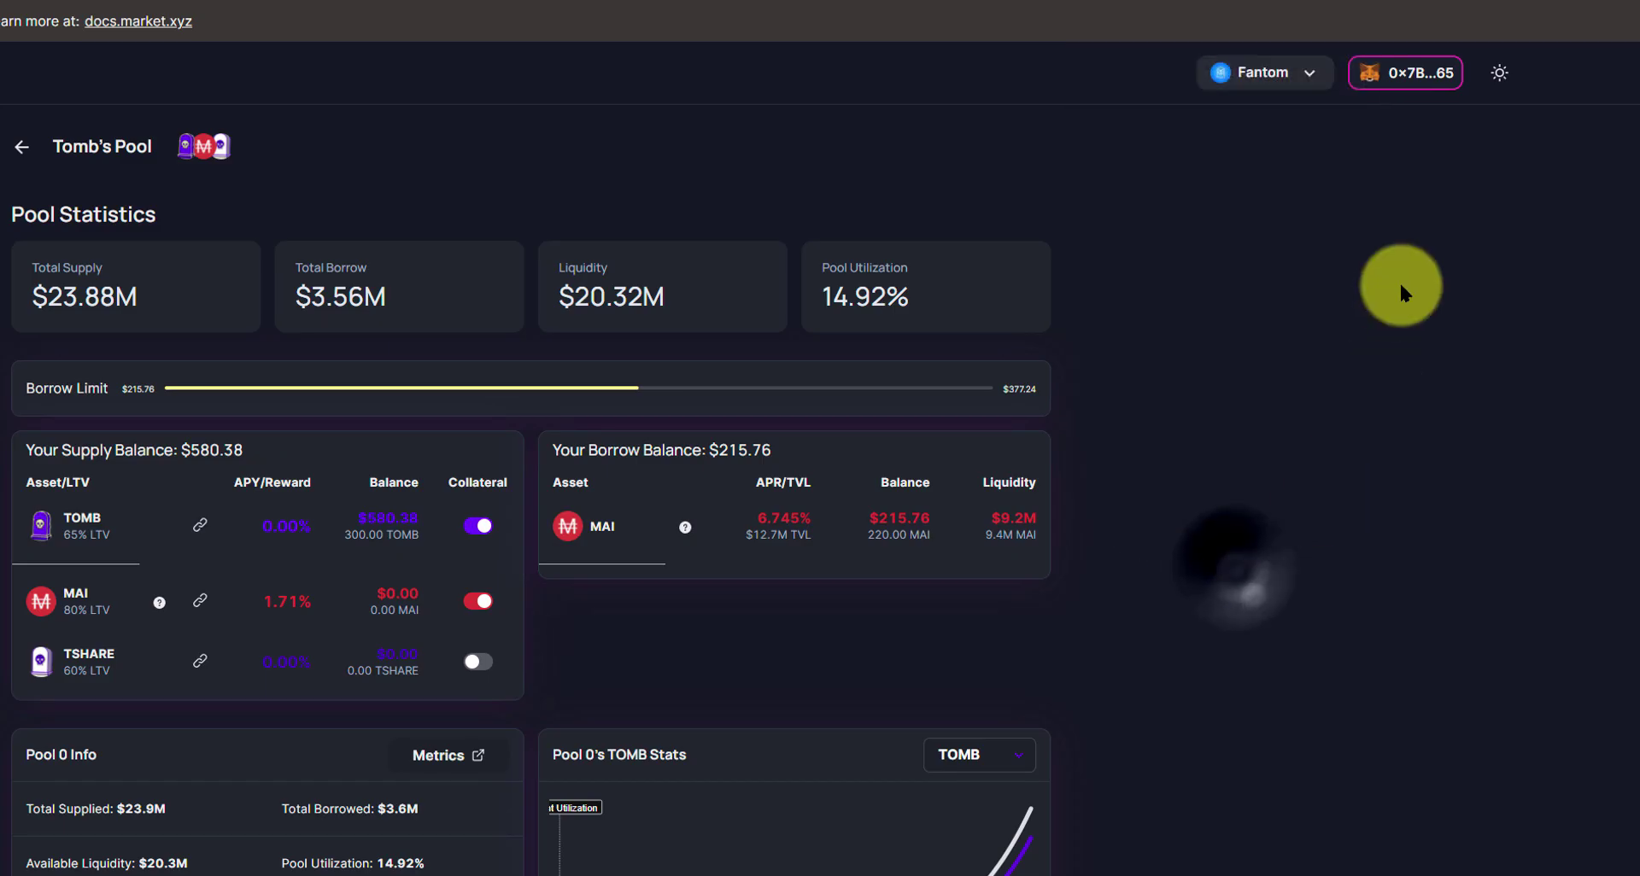
click(1377, 5)
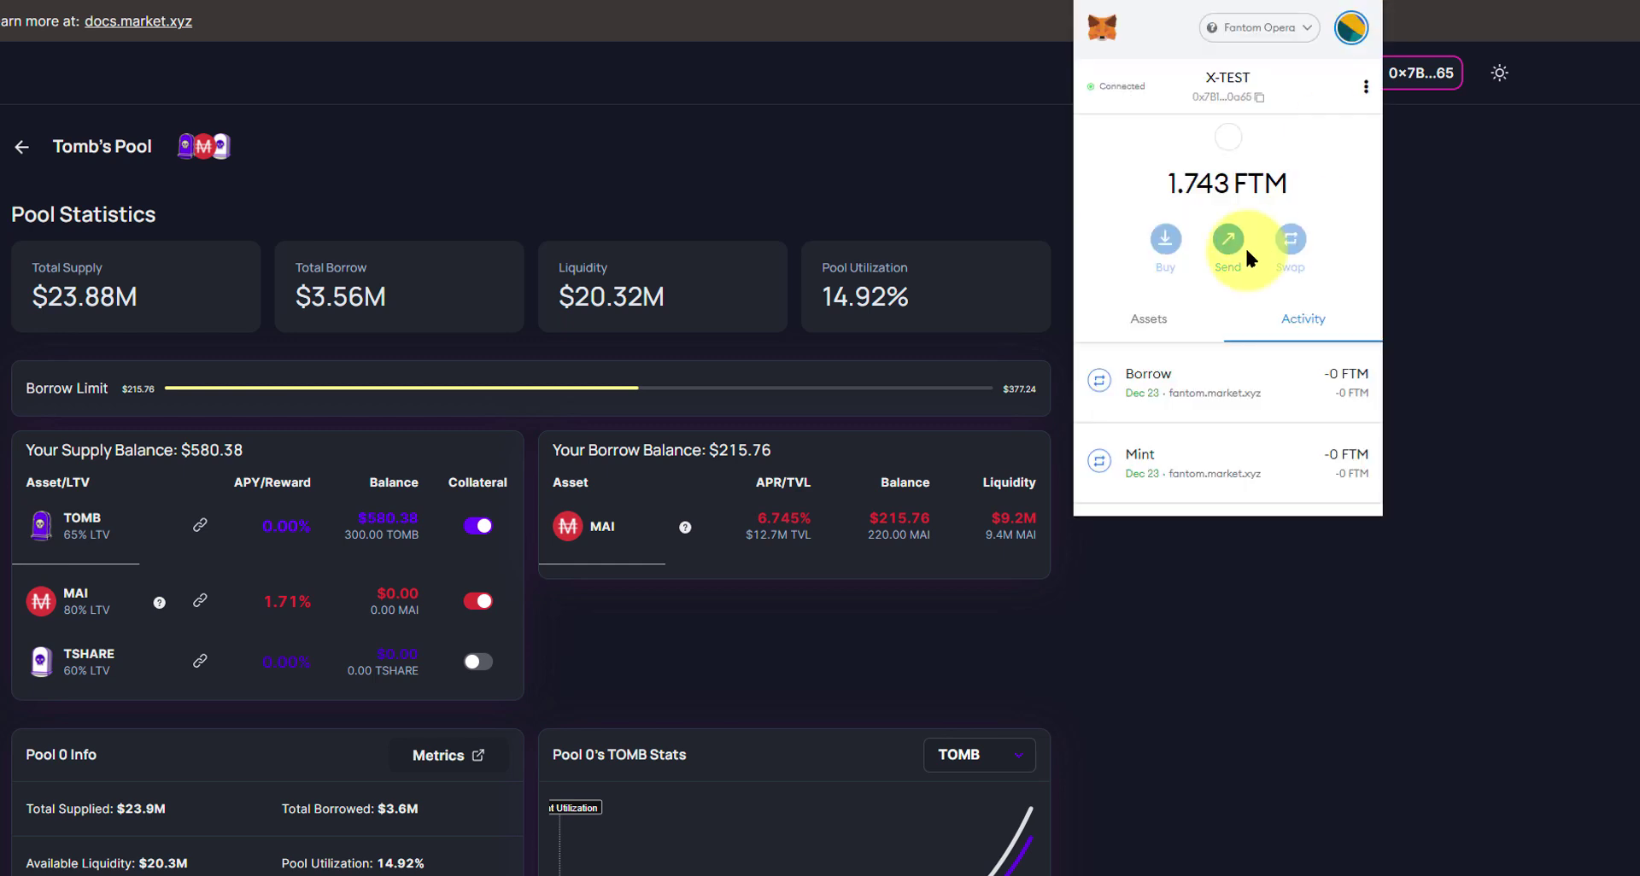
click(1153, 319)
scroll(1230, 384, down, 3)
scroll(1243, 412, down, 1)
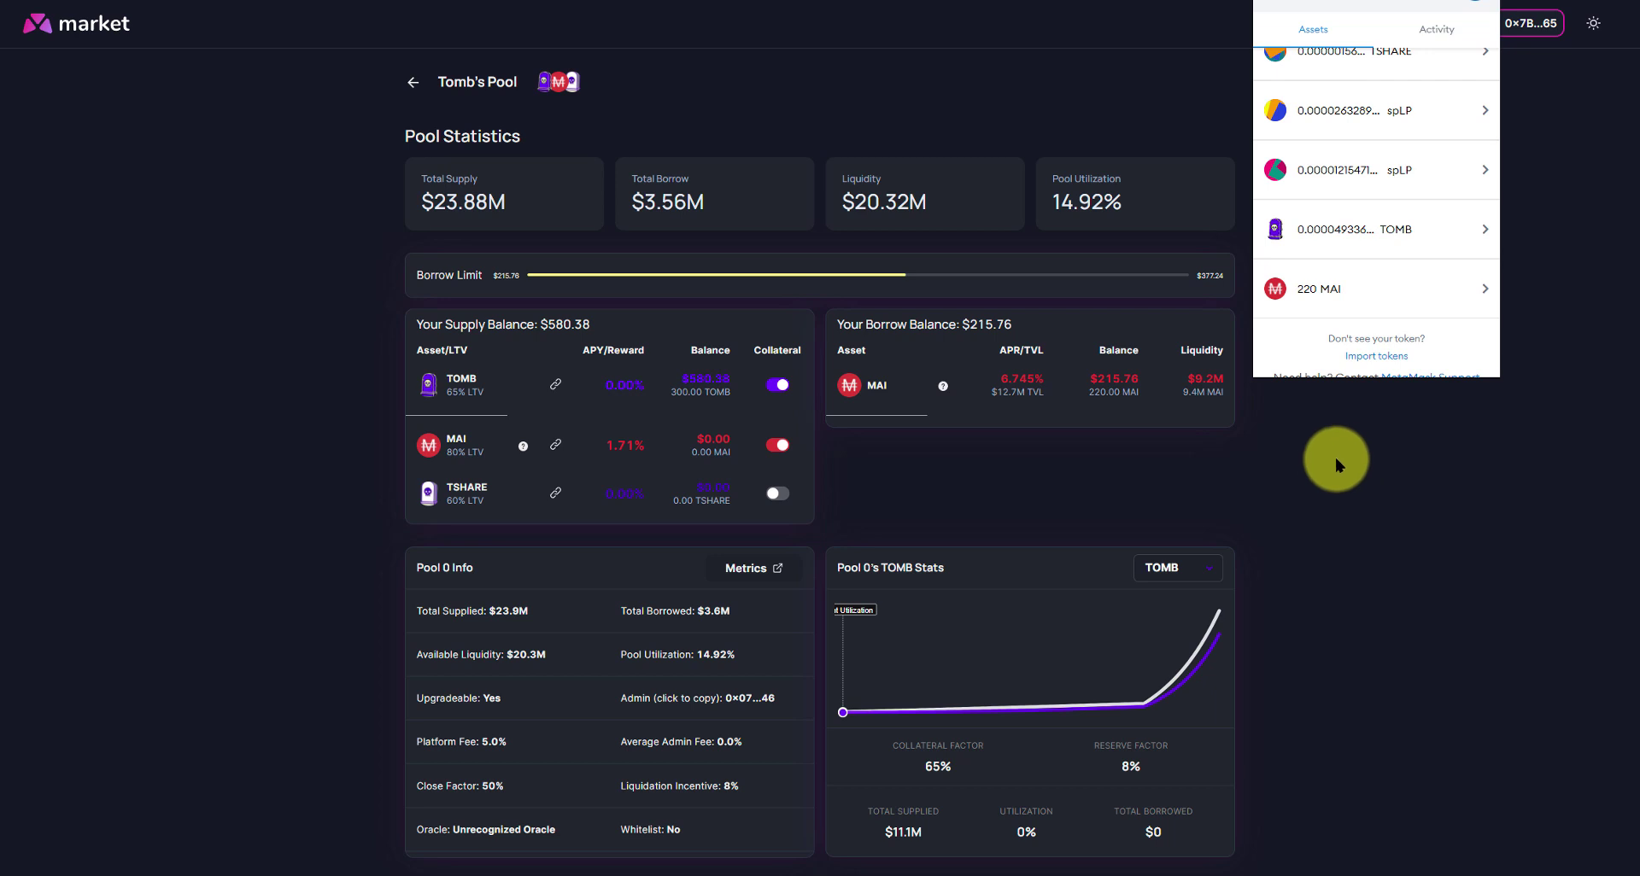
click(1329, 463)
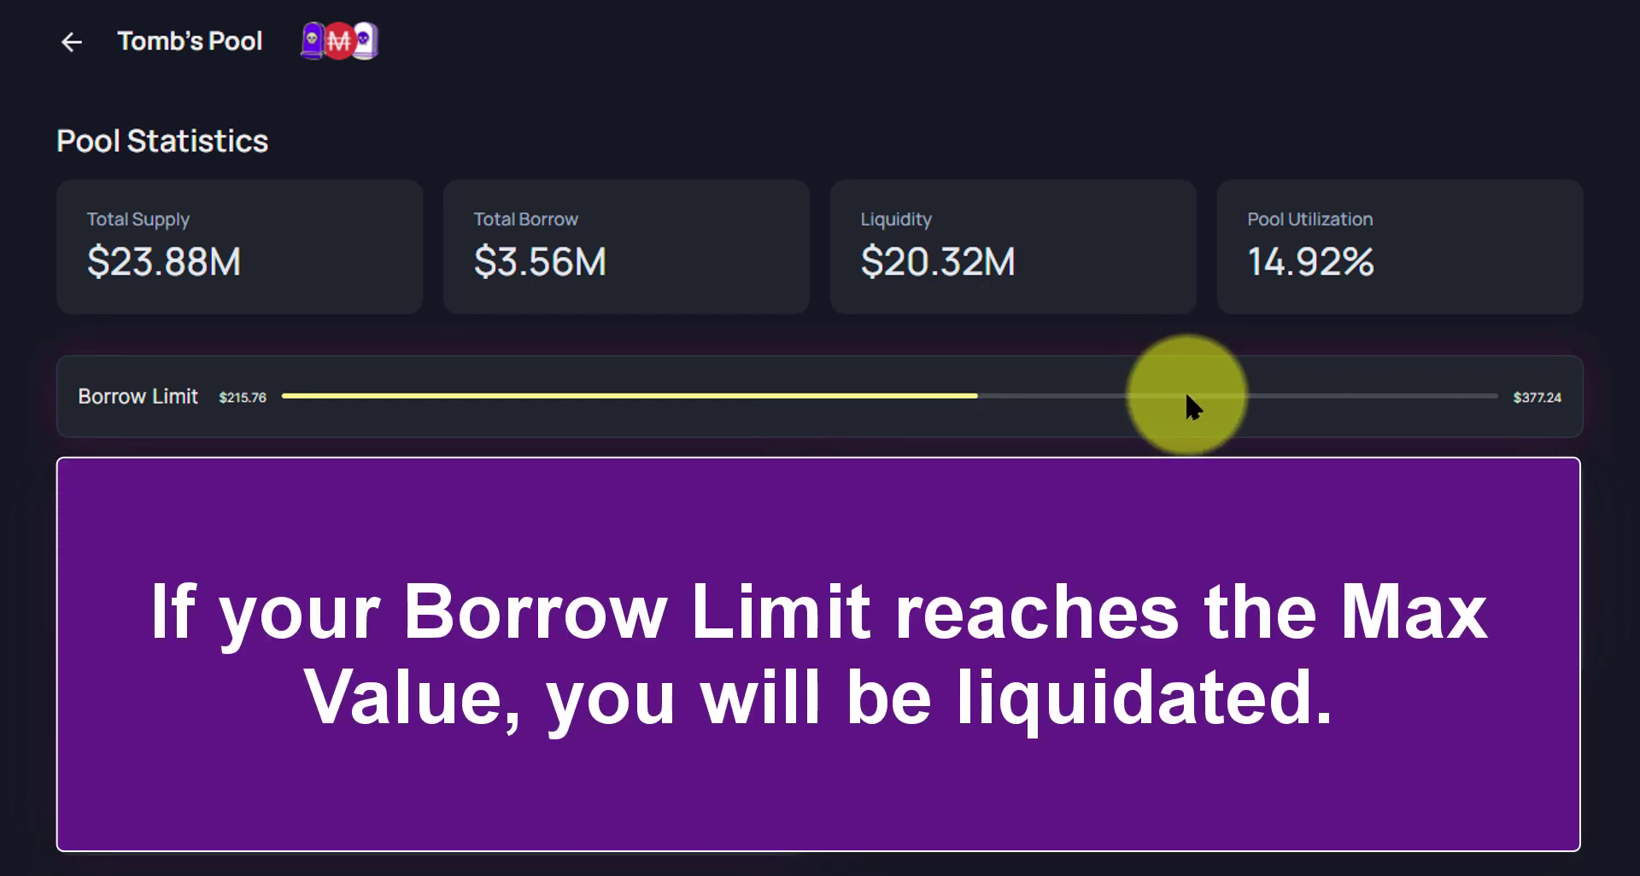
mouse_move(1188, 396)
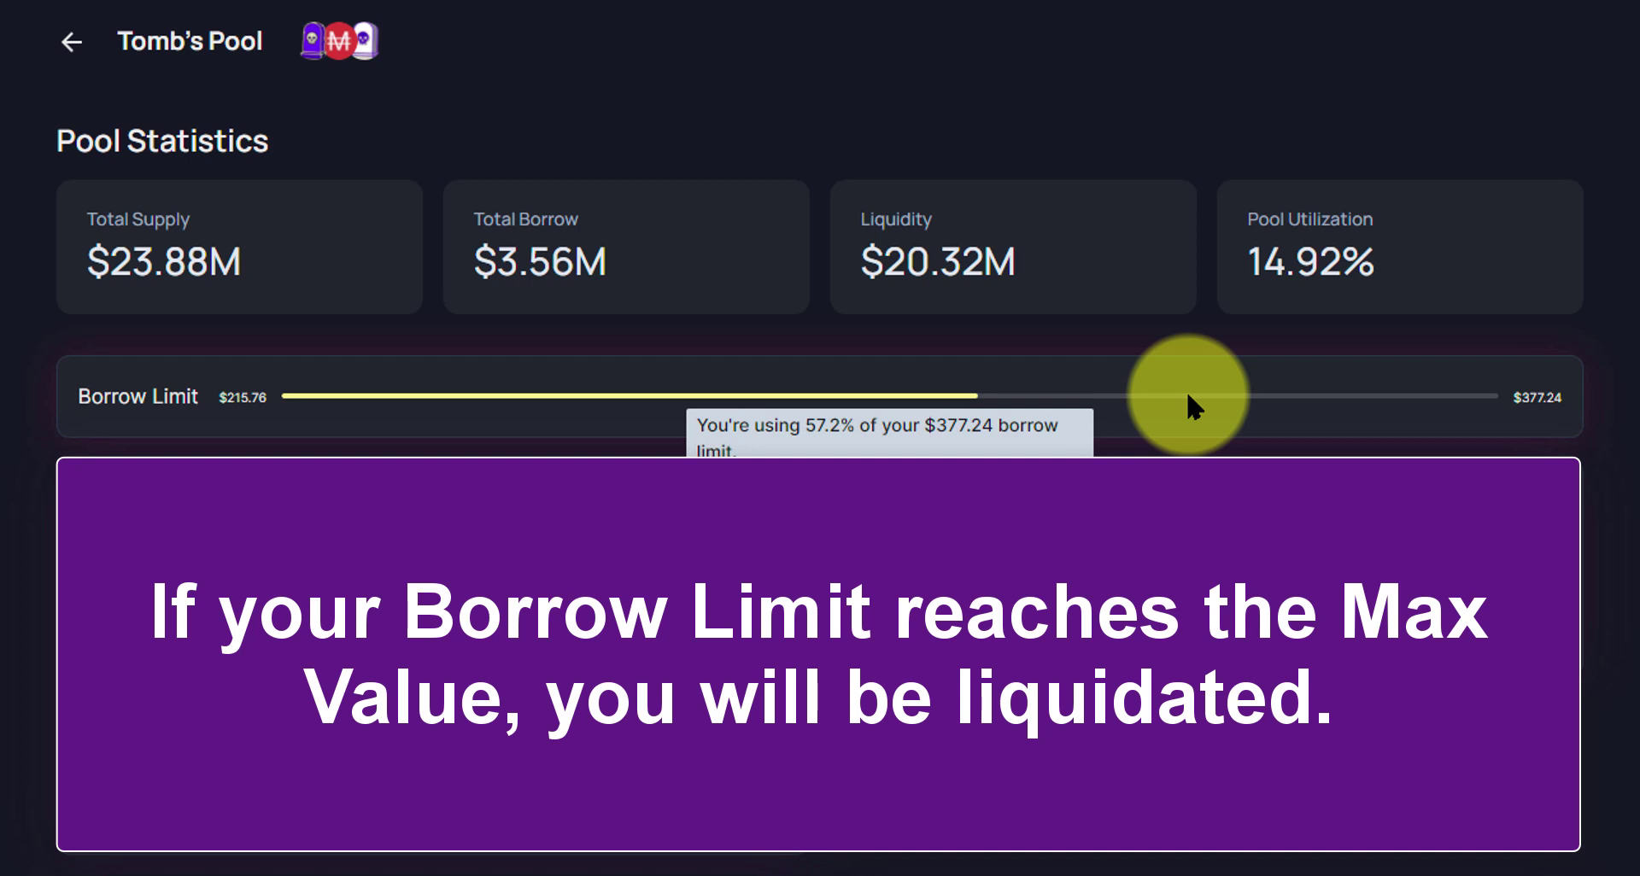